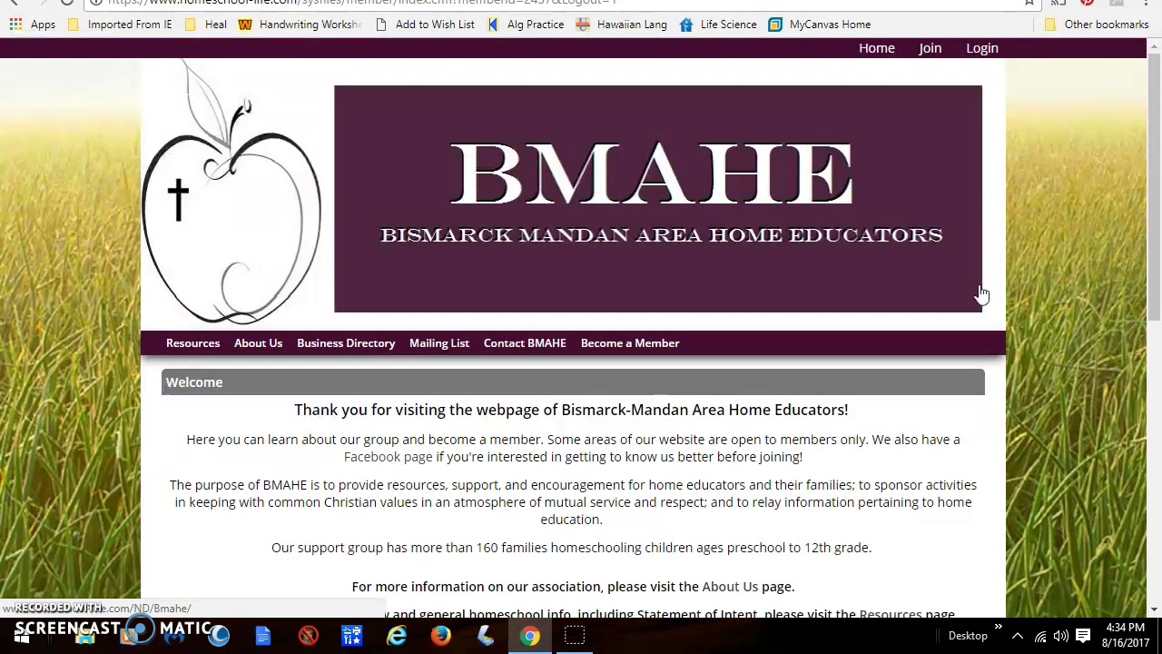
# Enter the member username and the account password in the BMAHE sign-in form.
pyautogui.click(882, 325)
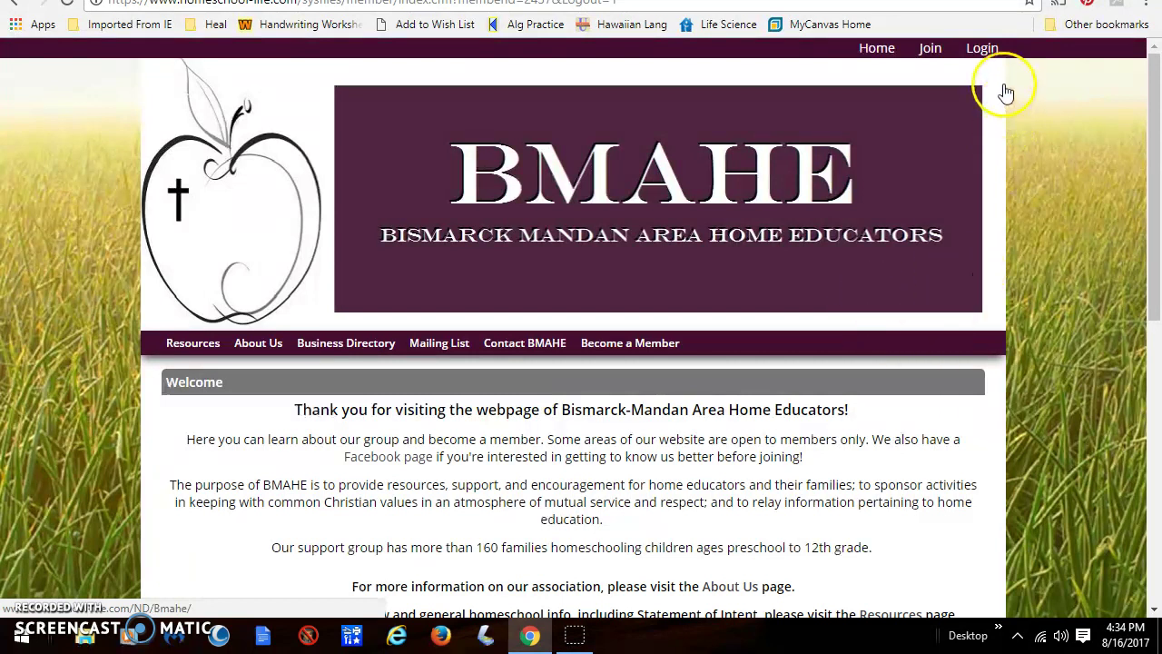
pyautogui.click(993, 55)
pyautogui.click(918, 82)
pyautogui.write('kristywr')
pyautogui.press('Tab')
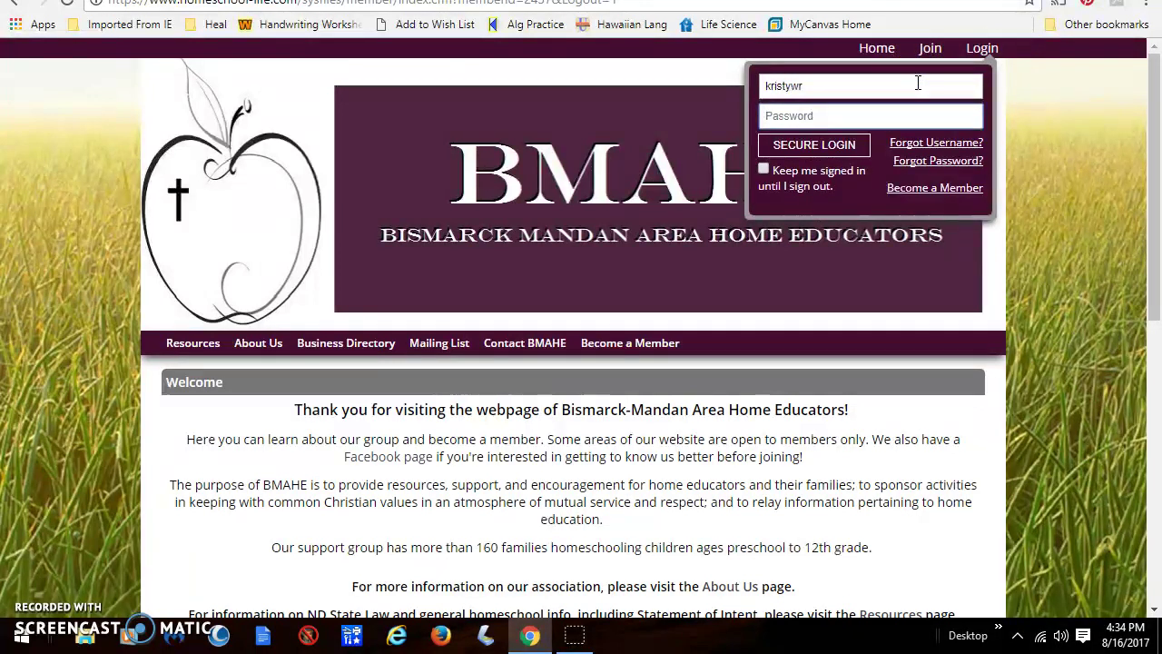
pyautogui.write('*')
# Submit the login and browse the Members Area home page up to the Members menu.
pyautogui.click(829, 150)
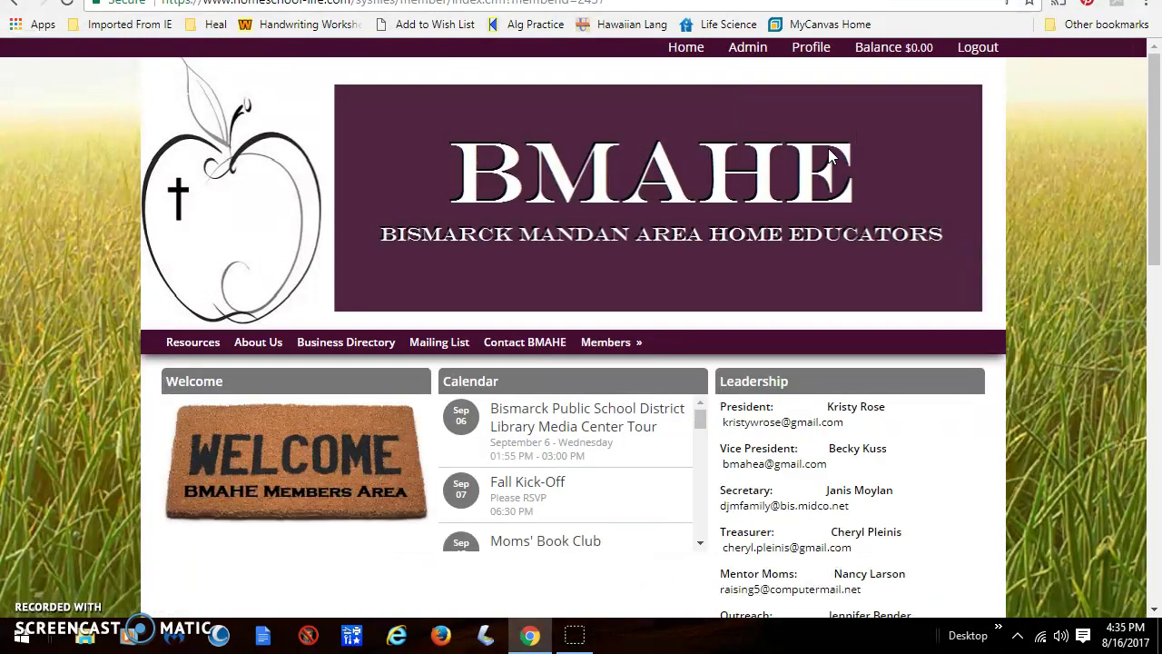
pyautogui.click(1085, 184)
pyautogui.click(1046, 210)
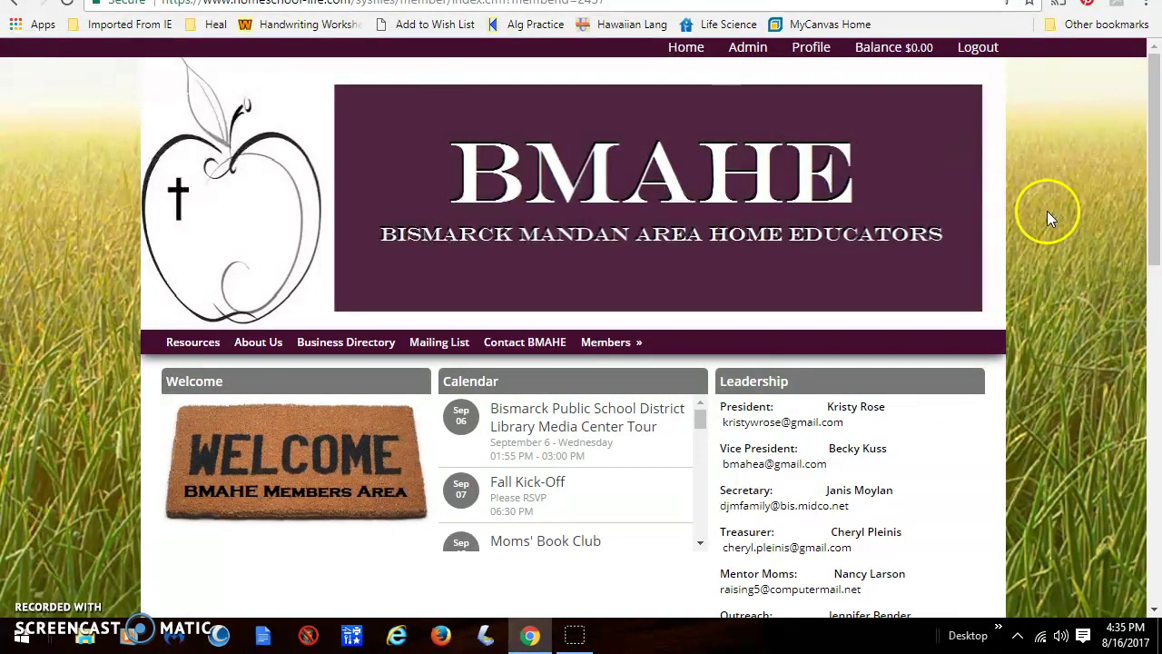
pyautogui.scroll(-3, 1046, 211)
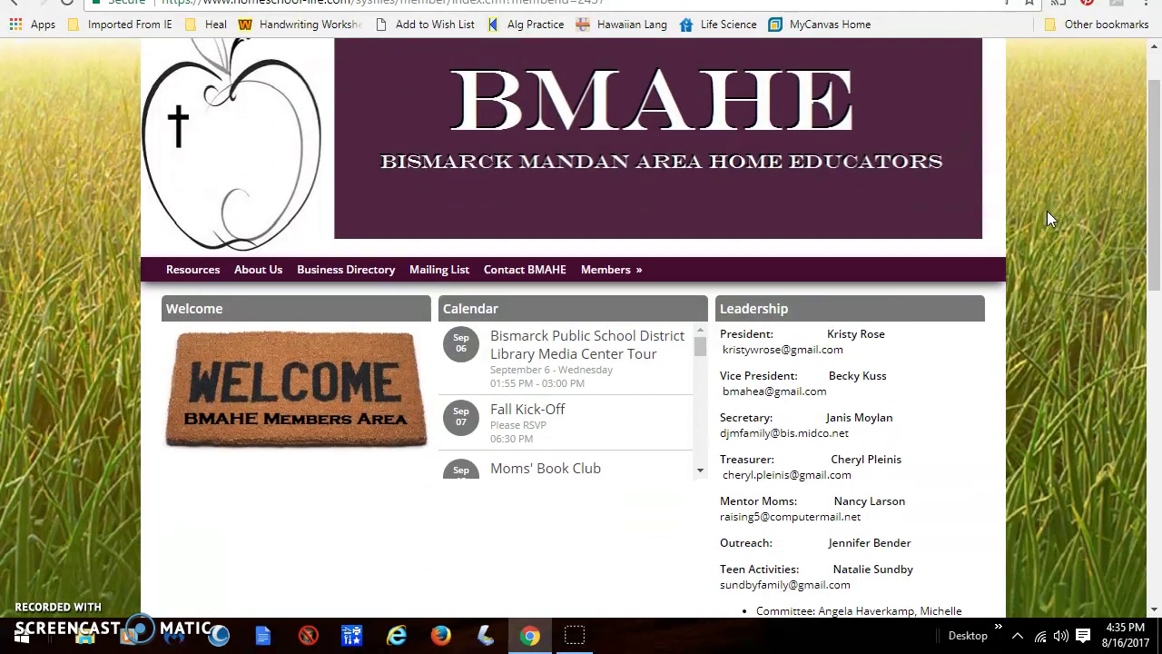
pyautogui.scroll(-3, 1047, 211)
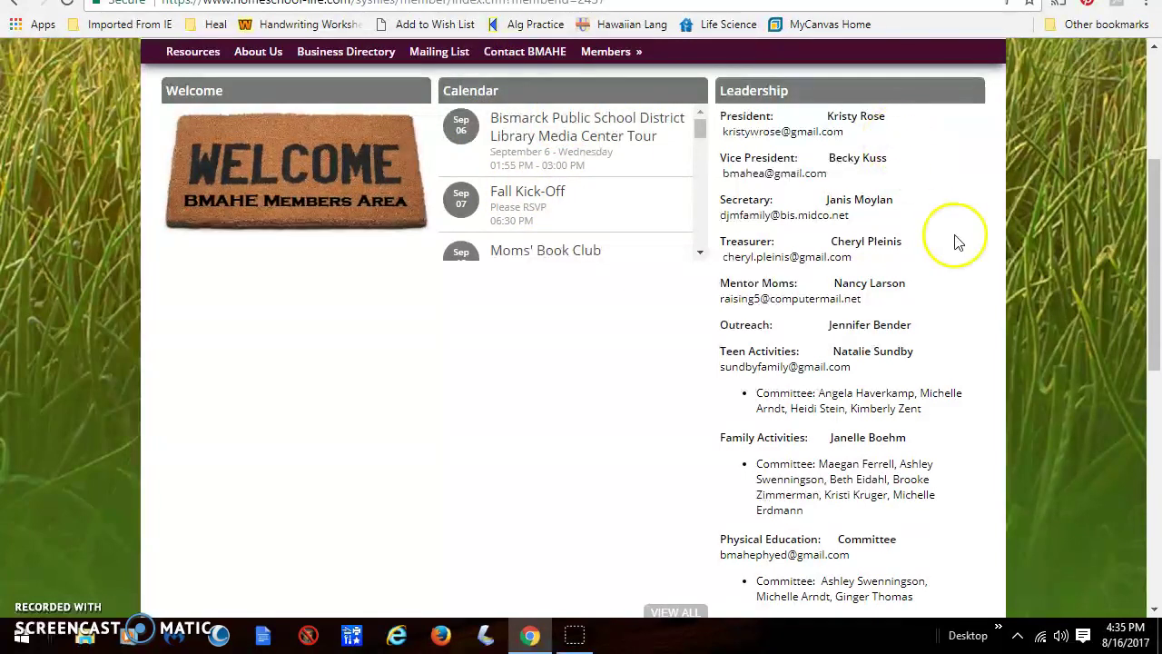
pyautogui.moveTo(1157, 187); pyautogui.dragTo(1156, 304)
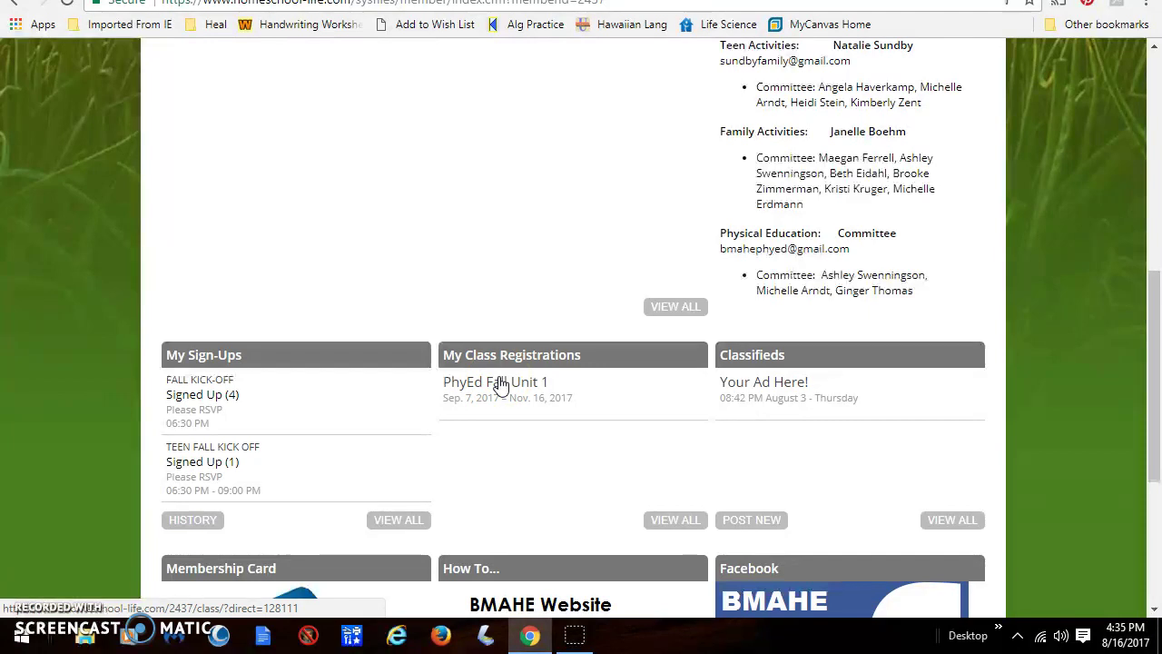
pyautogui.moveTo(1155, 443); pyautogui.dragTo(1155, 262)
pyautogui.moveTo(631, 241)
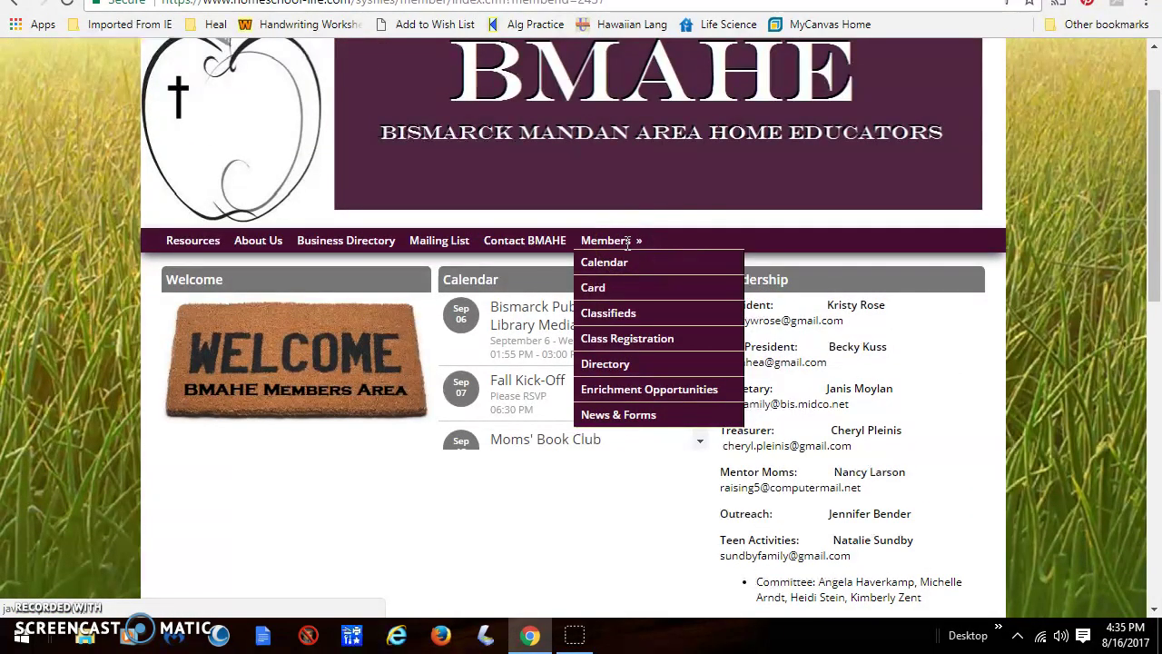
# Go to Members > Class Registration and scroll to the Fall 2017 class grid.
pyautogui.click(617, 340)
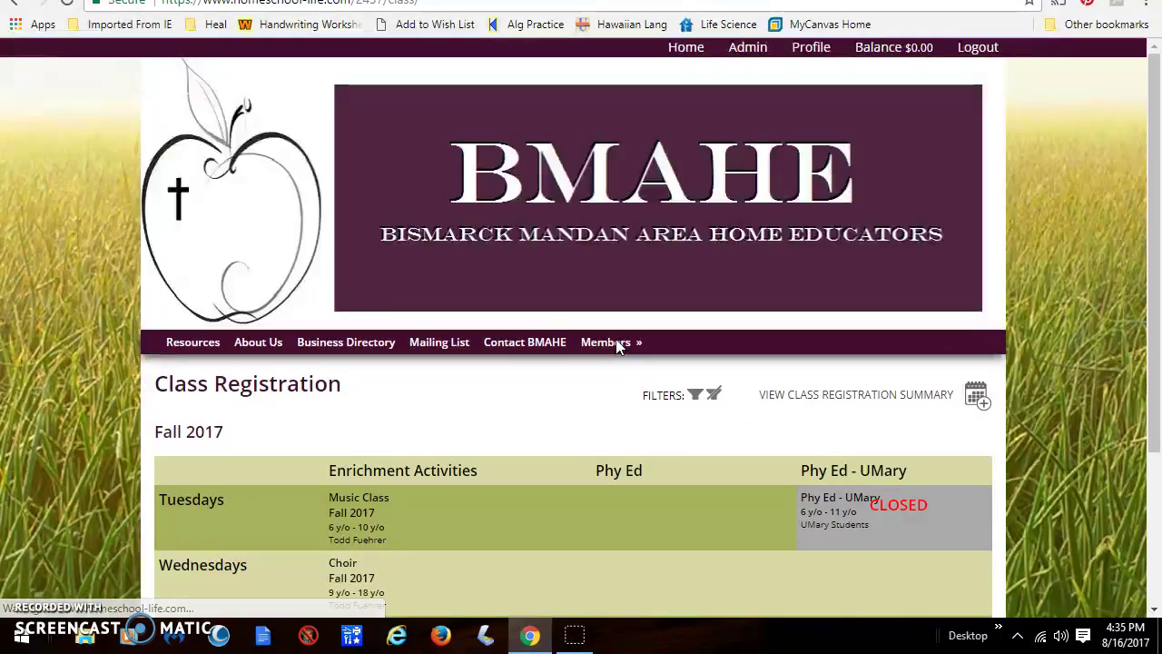
pyautogui.scroll(-3, 1049, 314)
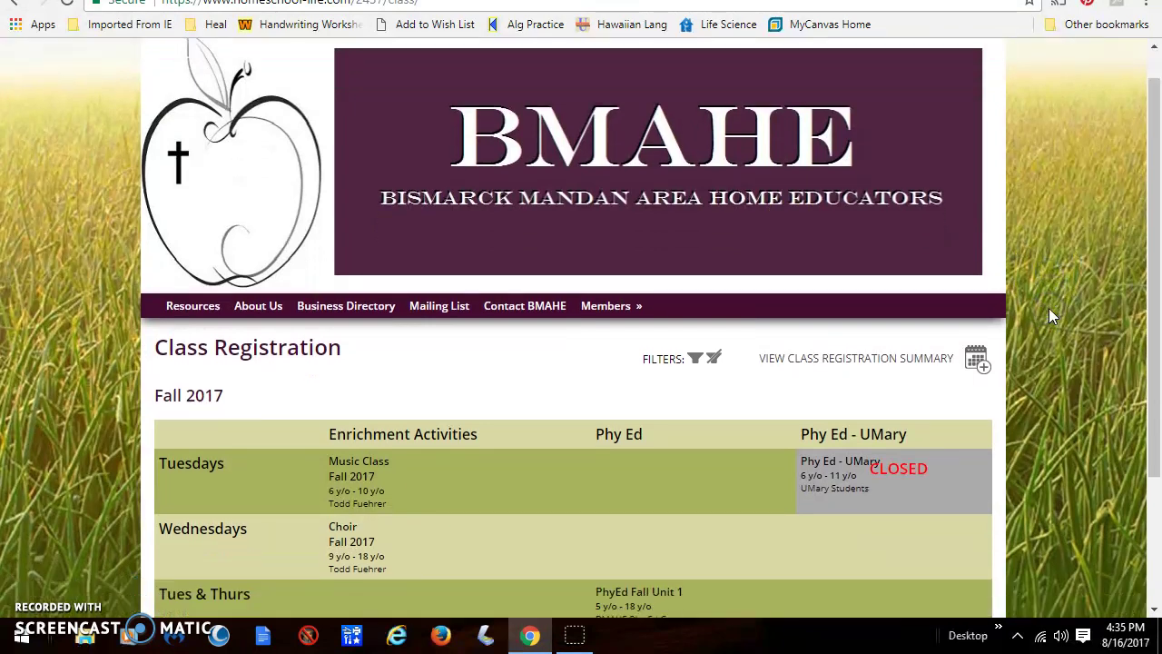
pyautogui.scroll(-2, 1049, 314)
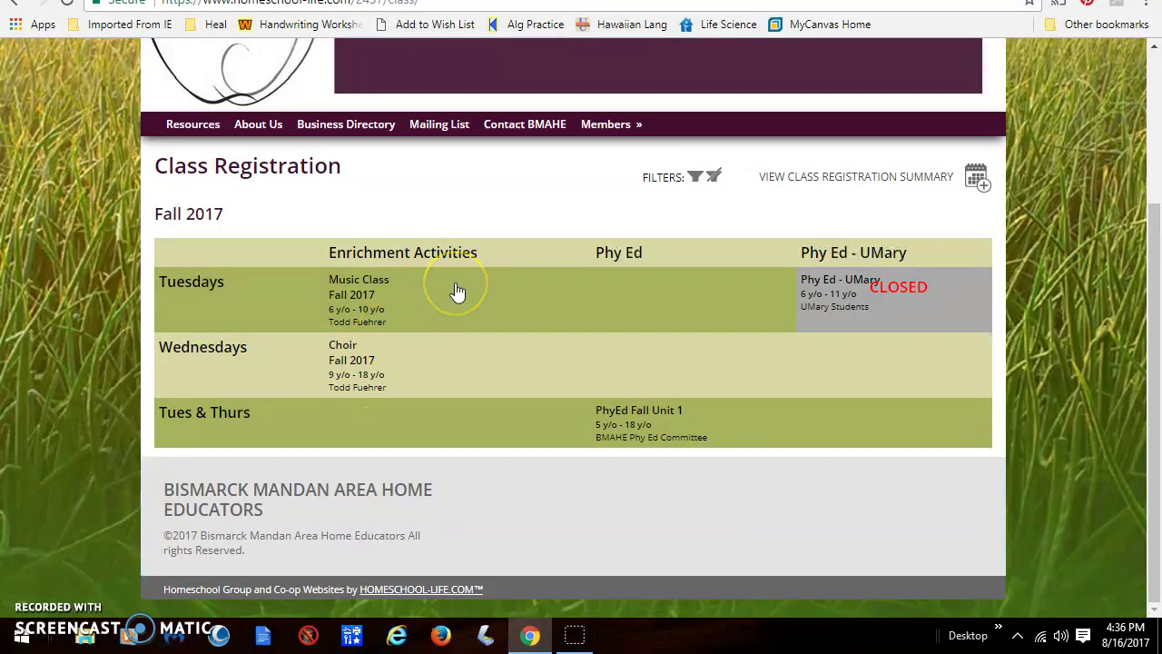
# Review the Music Class Fall 2017 details, description and costs.
pyautogui.click(360, 301)
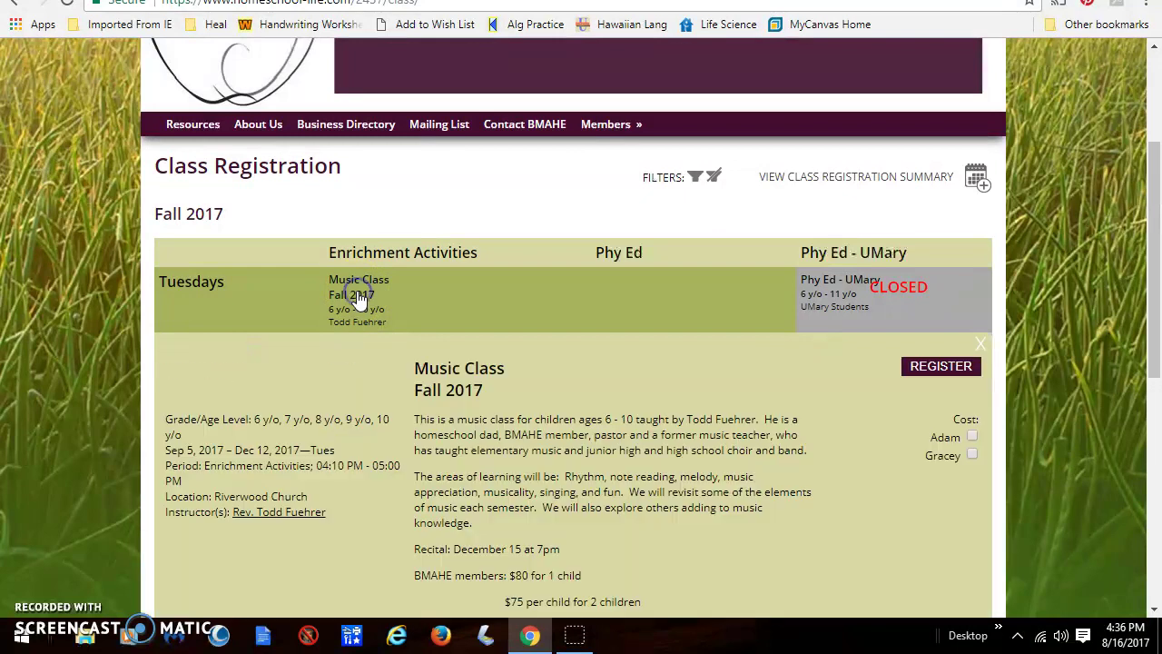
pyautogui.scroll(-1, 360, 301)
pyautogui.scroll(-3, 356, 290)
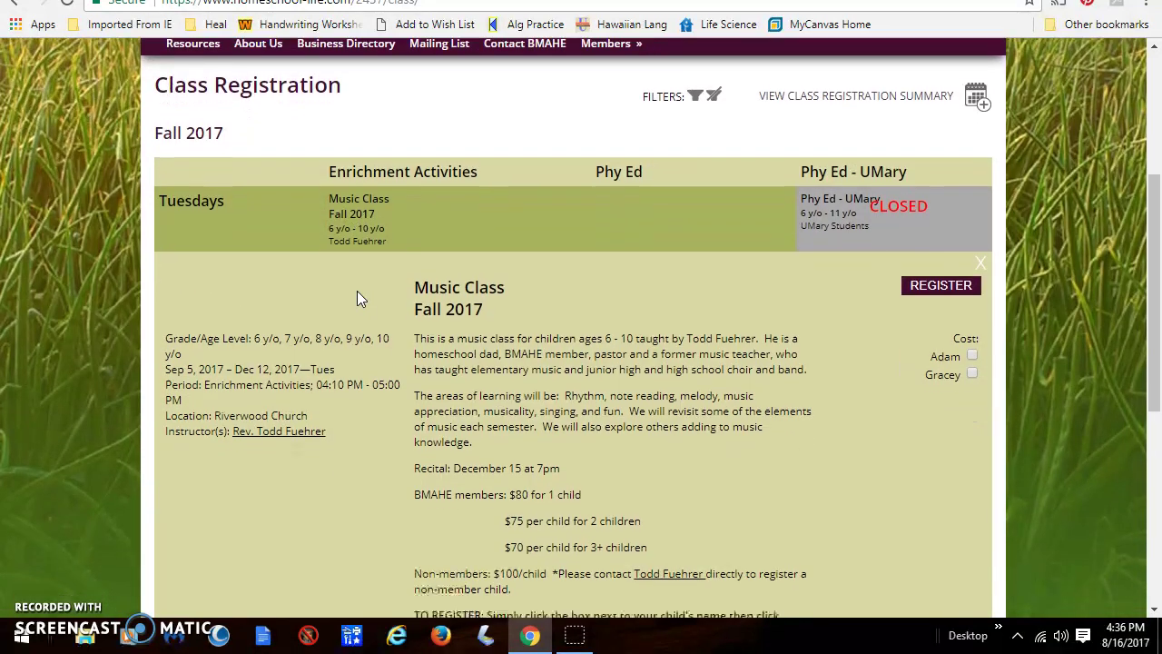
pyautogui.scroll(-1, 440, 325)
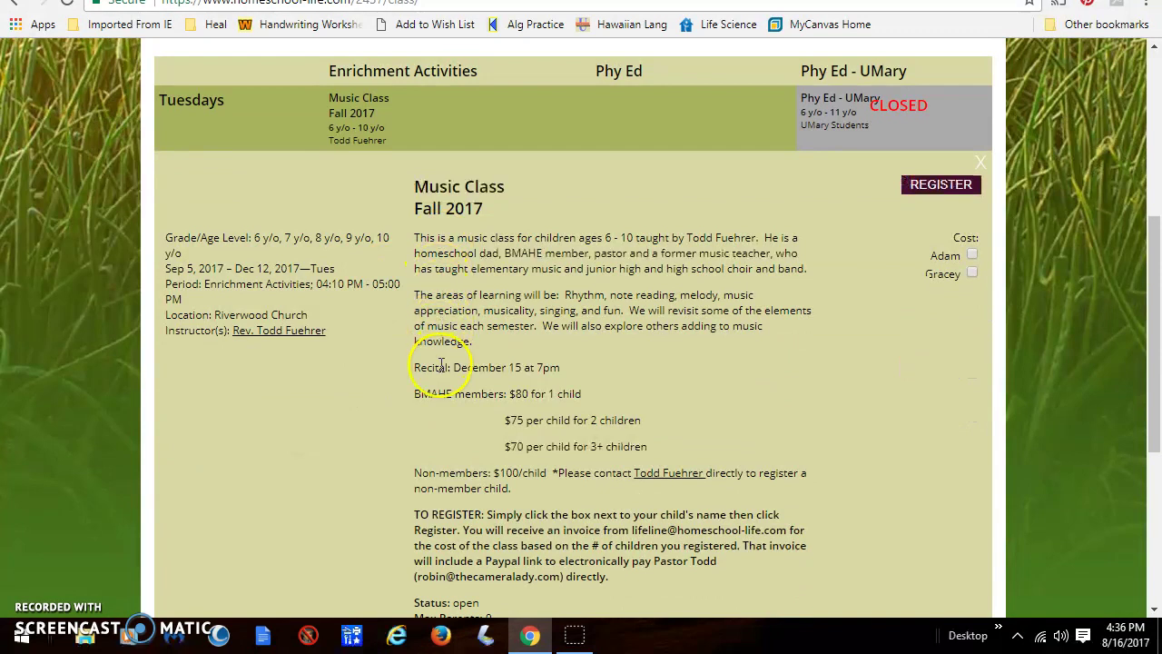
pyautogui.scroll(-1, 581, 381)
pyautogui.scroll(-2, 581, 381)
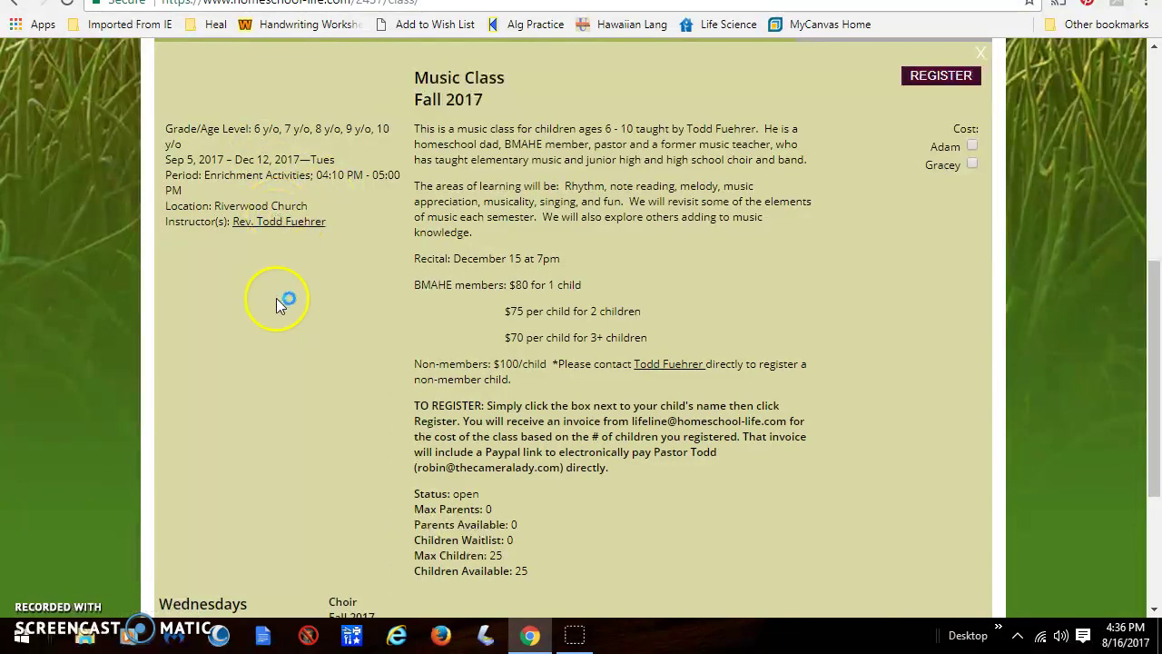
pyautogui.scroll(-1, 307, 309)
pyautogui.scroll(-1, 305, 306)
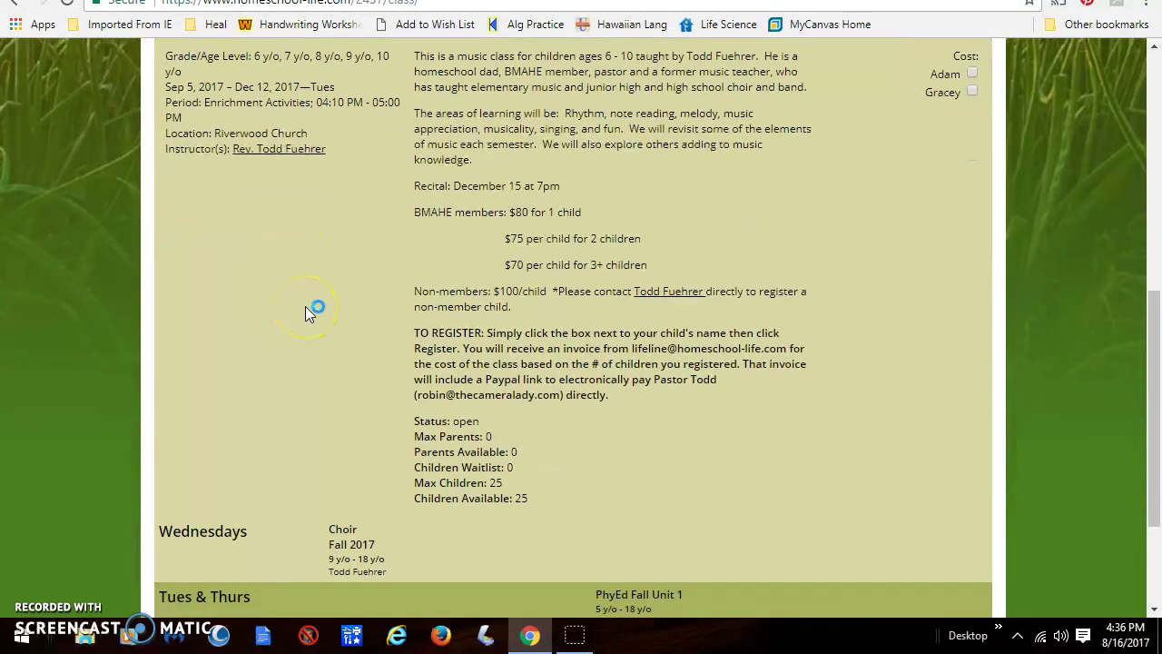
pyautogui.scroll(-1, 305, 306)
pyautogui.scroll(-3, 305, 305)
pyautogui.scroll(3, 305, 306)
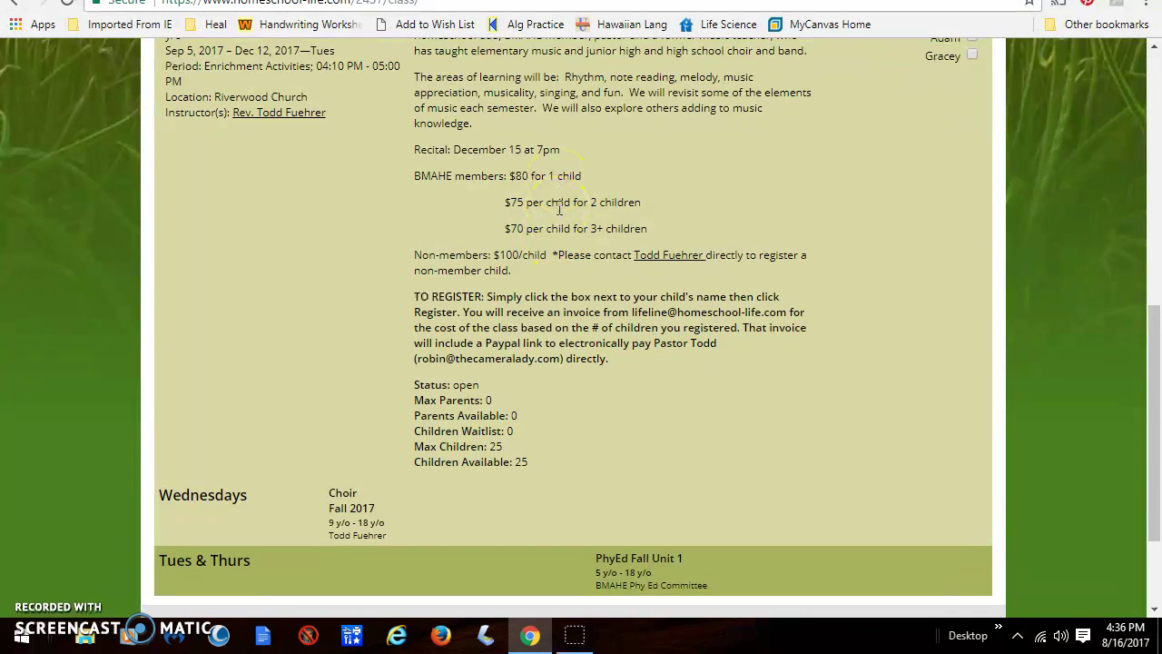
pyautogui.scroll(1, 681, 190)
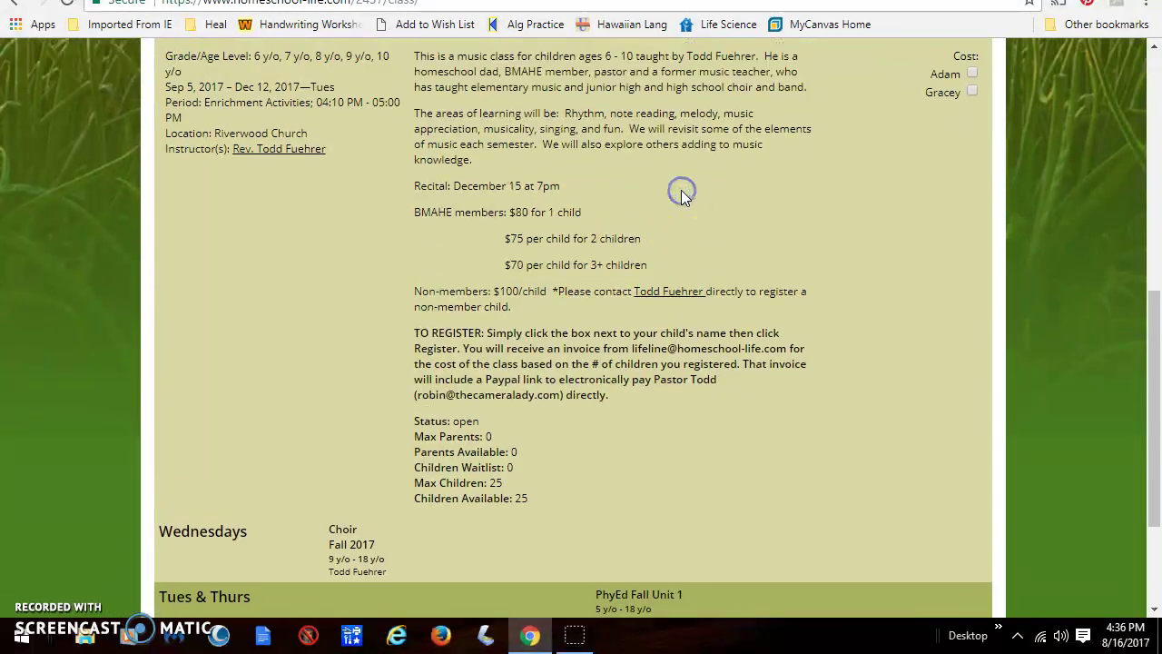
pyautogui.scroll(2, 683, 194)
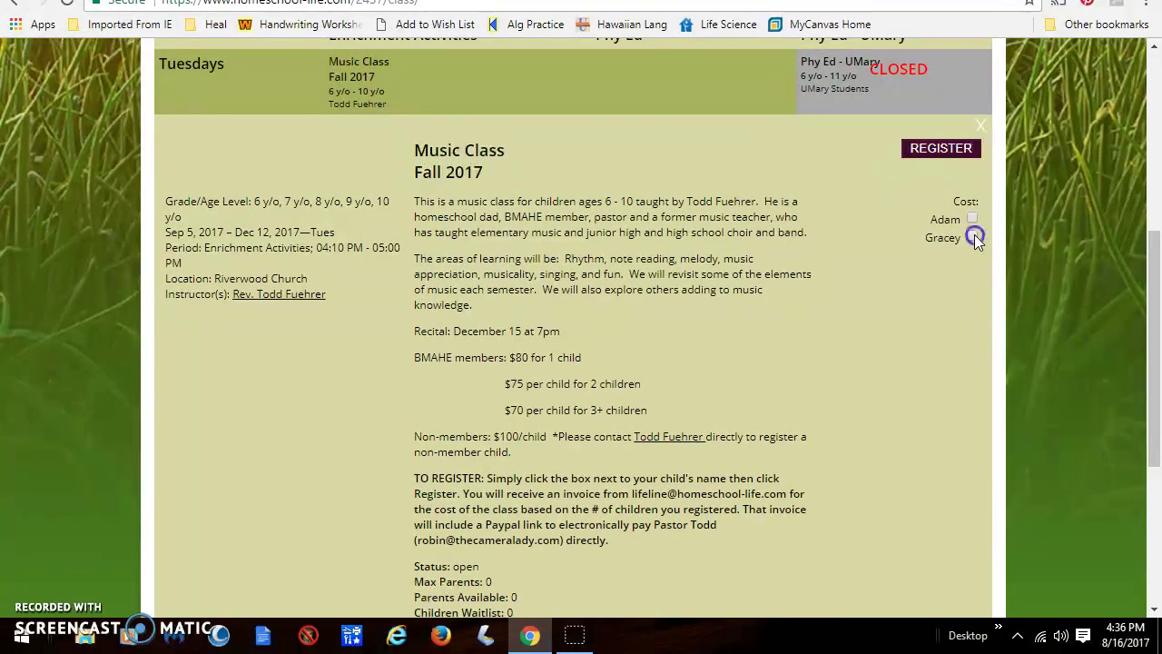
# Register the second child for Music Class and confirm the success alert.
pyautogui.click(973, 235)
pyautogui.click(928, 151)
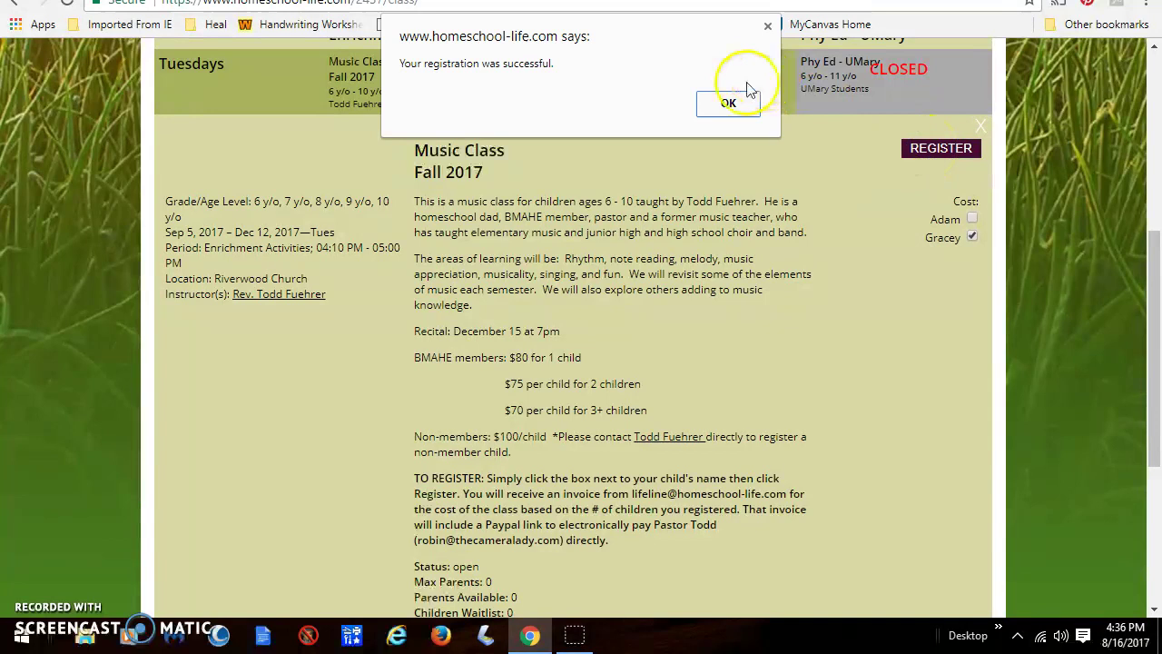
pyautogui.click(732, 103)
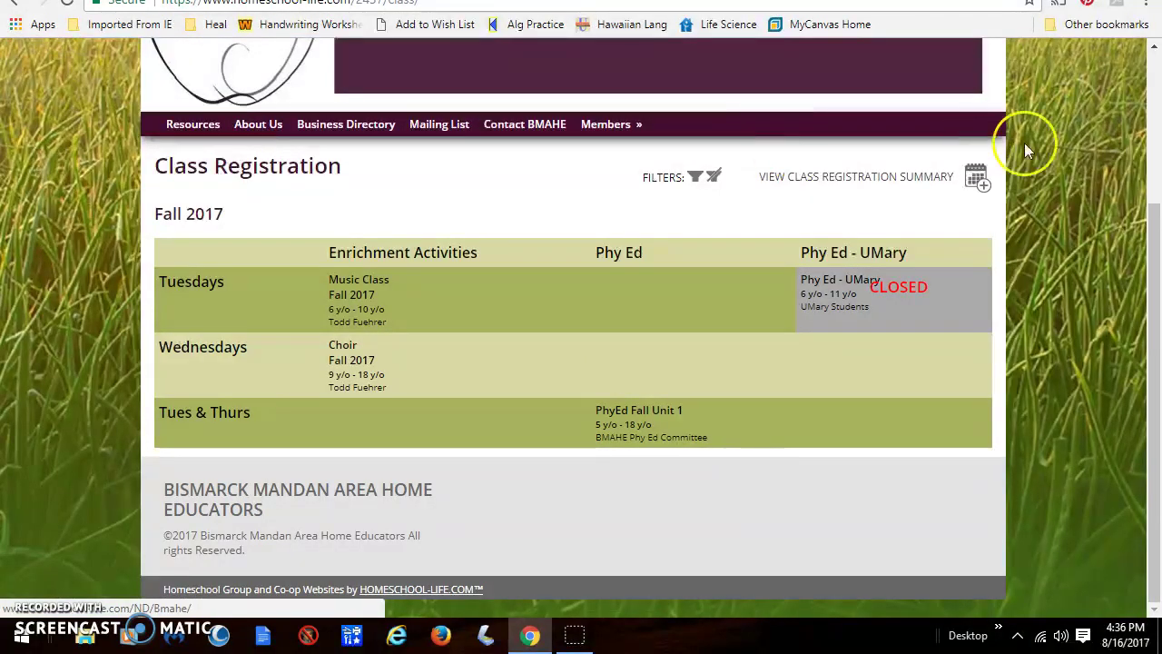
# Read the Choir Fall 2017 description, pricing and registration instructions.
pyautogui.scroll(2, 1107, 194)
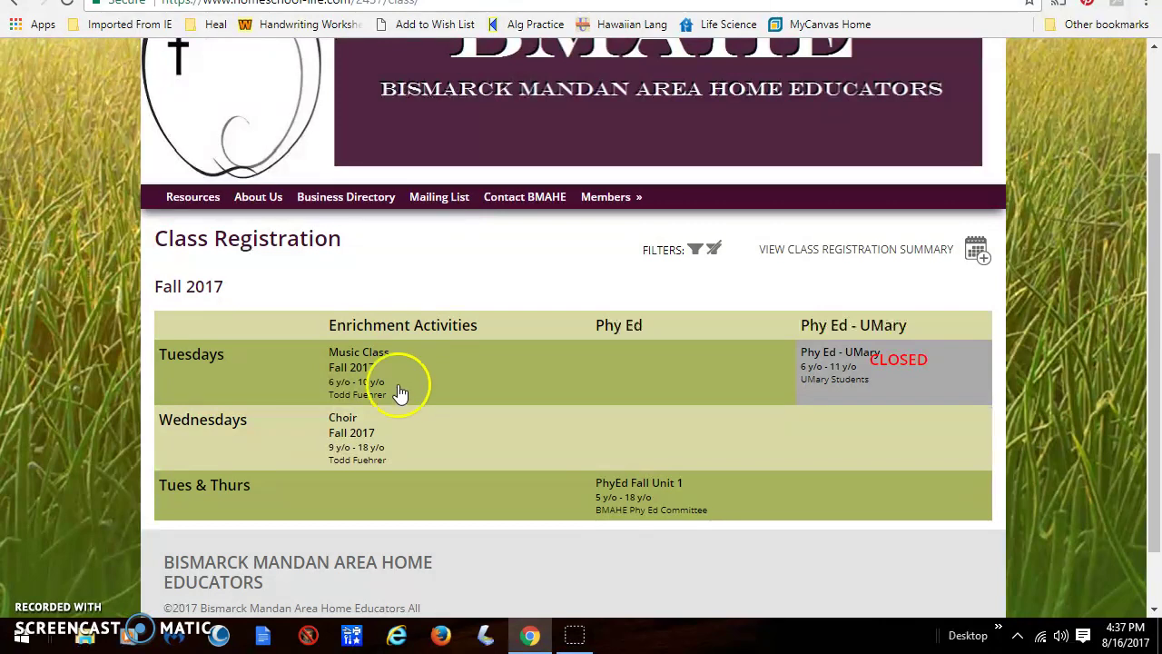
pyautogui.scroll(1, 399, 390)
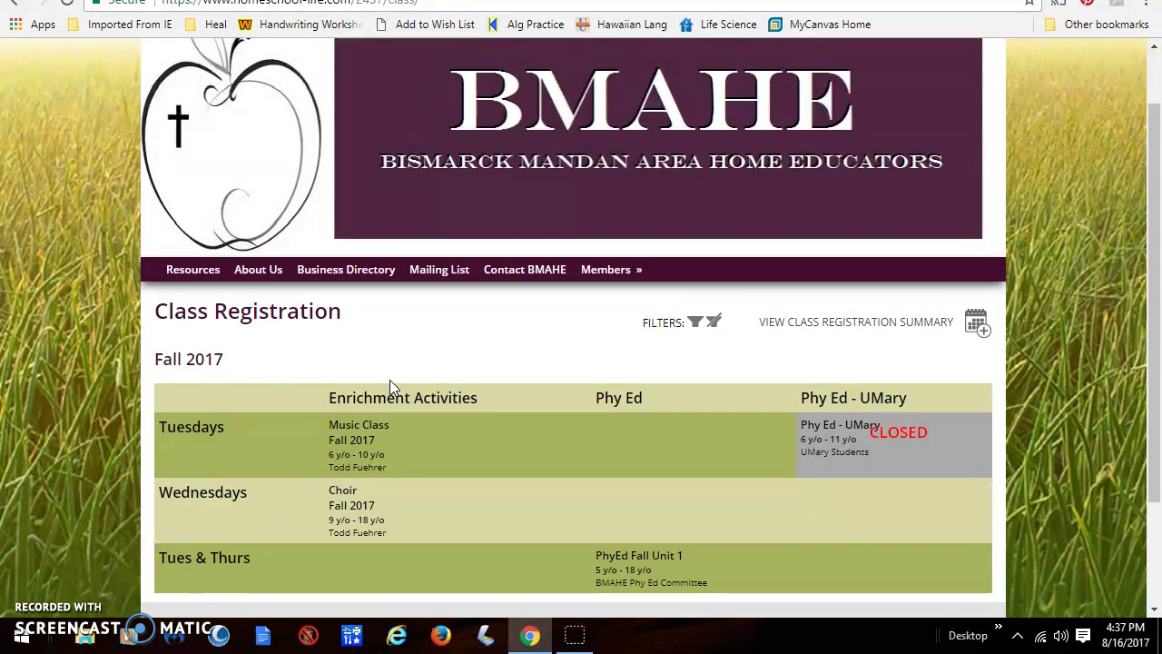
pyautogui.click(351, 508)
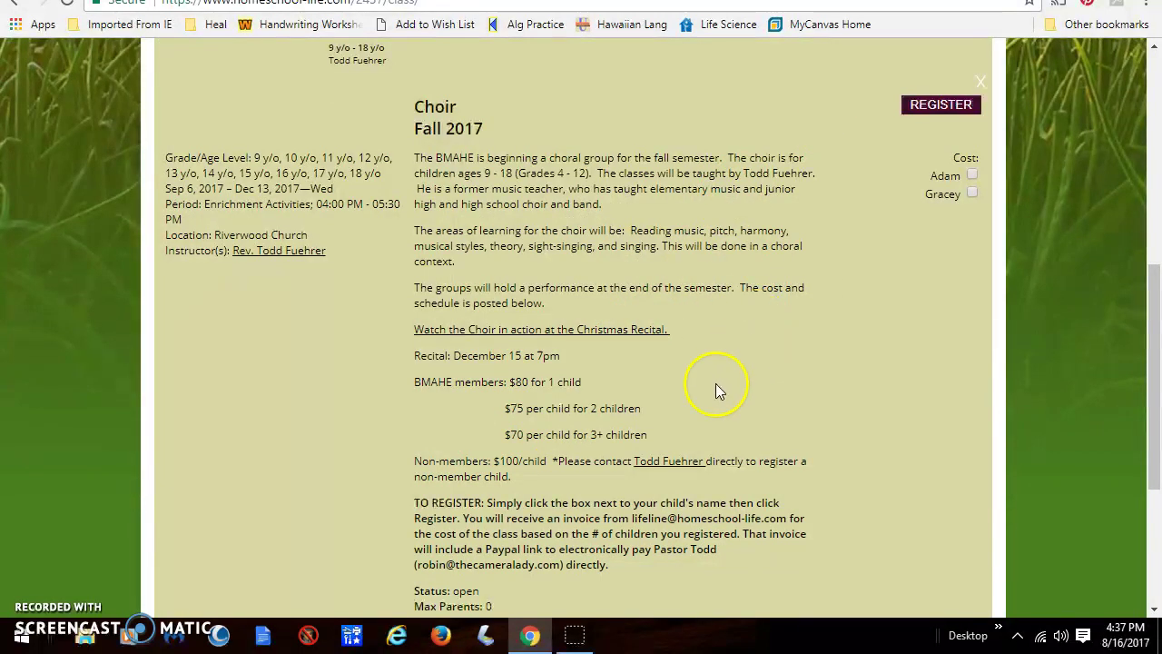
pyautogui.scroll(-1, 716, 390)
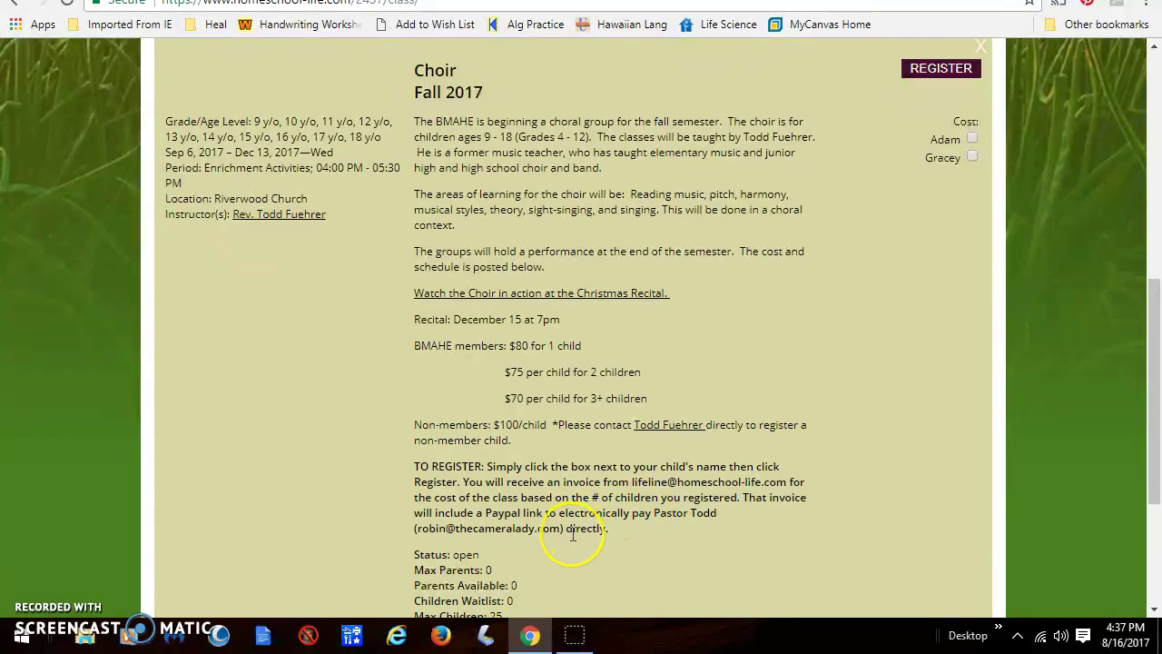
pyautogui.scroll(8, 573, 535)
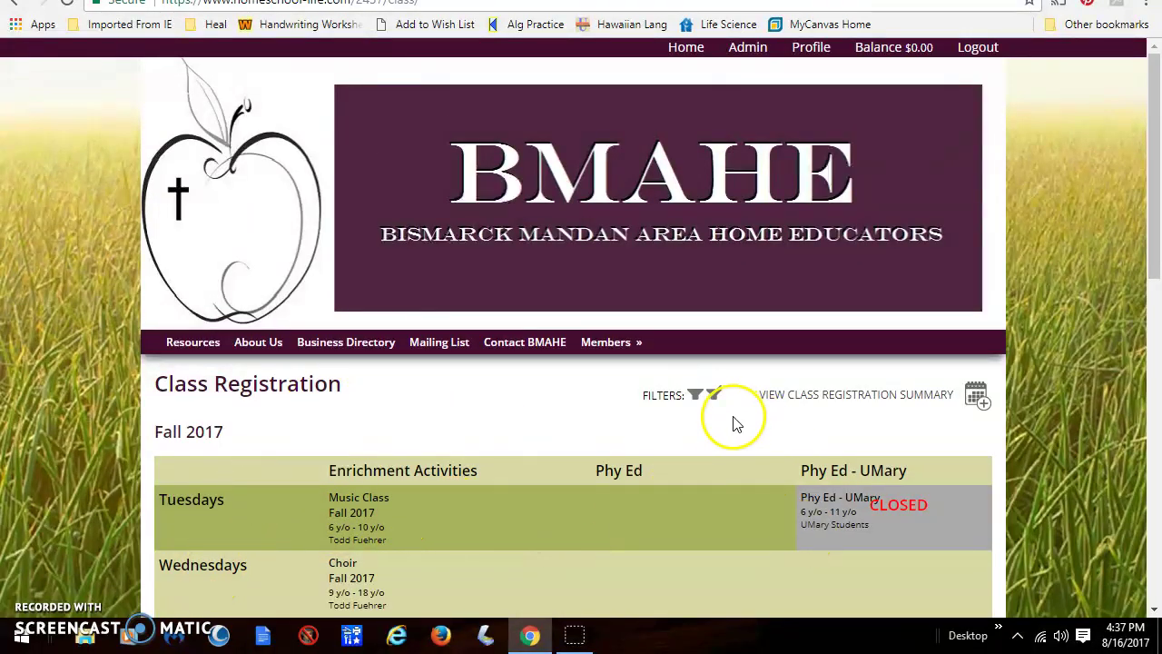
# Close the Choir details panel, leaving the Fall 2017 class table visible.
pyautogui.click(337, 590)
pyautogui.scroll(-2, 340, 592)
pyautogui.click(368, 367)
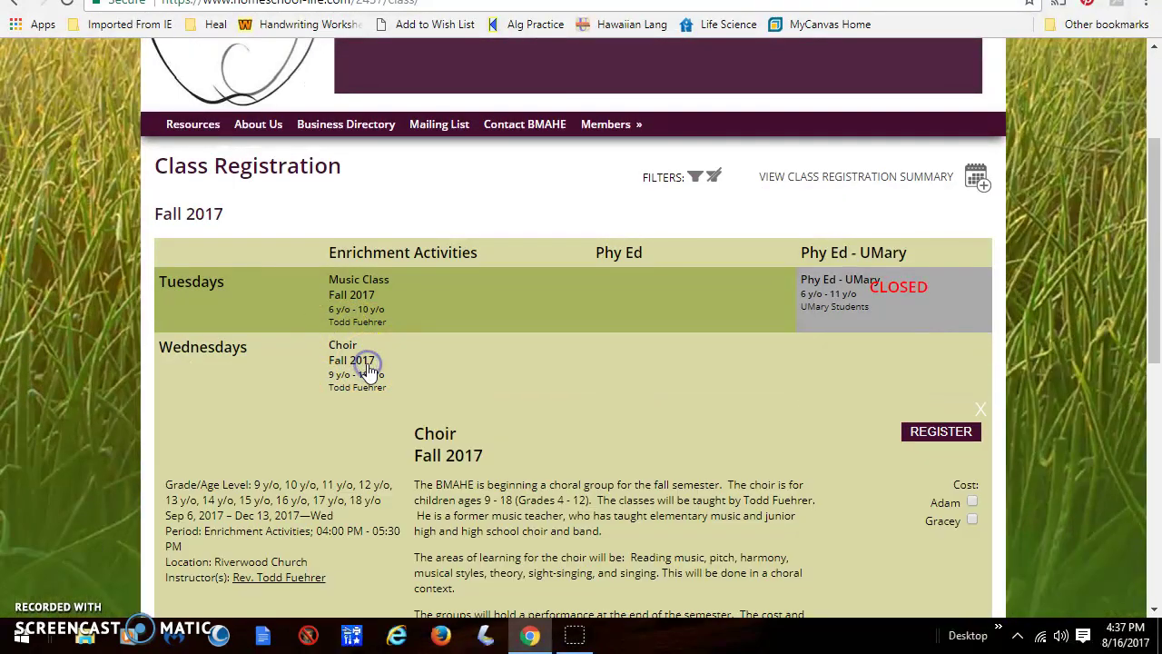
pyautogui.click(979, 409)
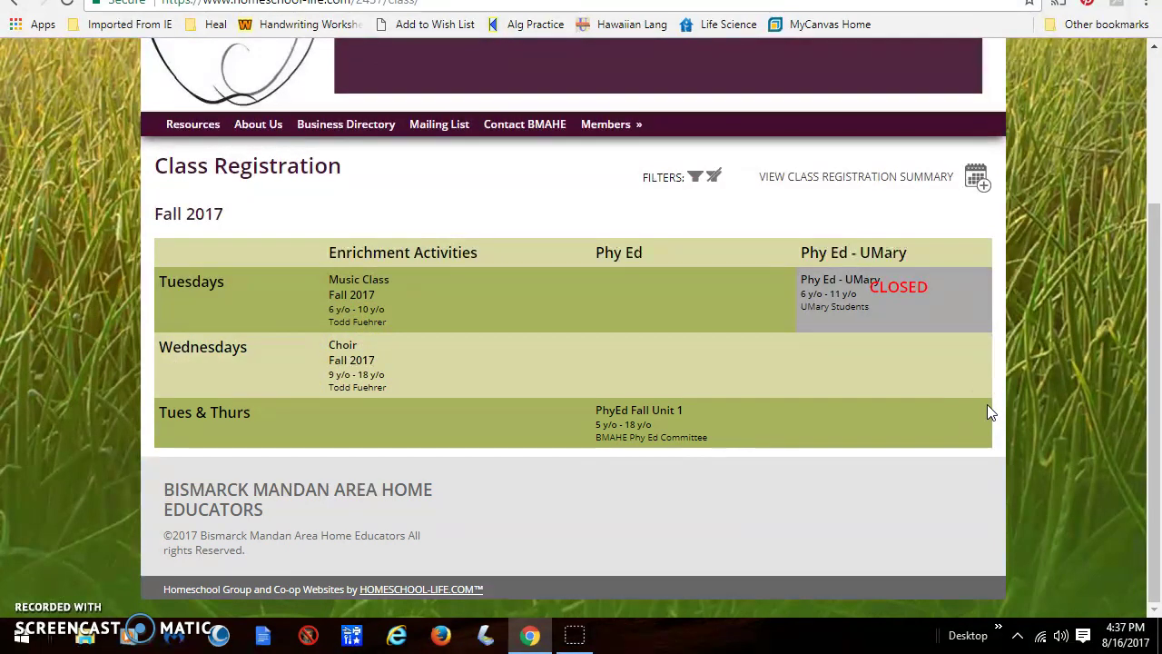
# Read the PhyEd Fall Unit 1 PE policies, then go to its health history and waiver form.
pyautogui.click(608, 426)
pyautogui.scroll(-2, 607, 422)
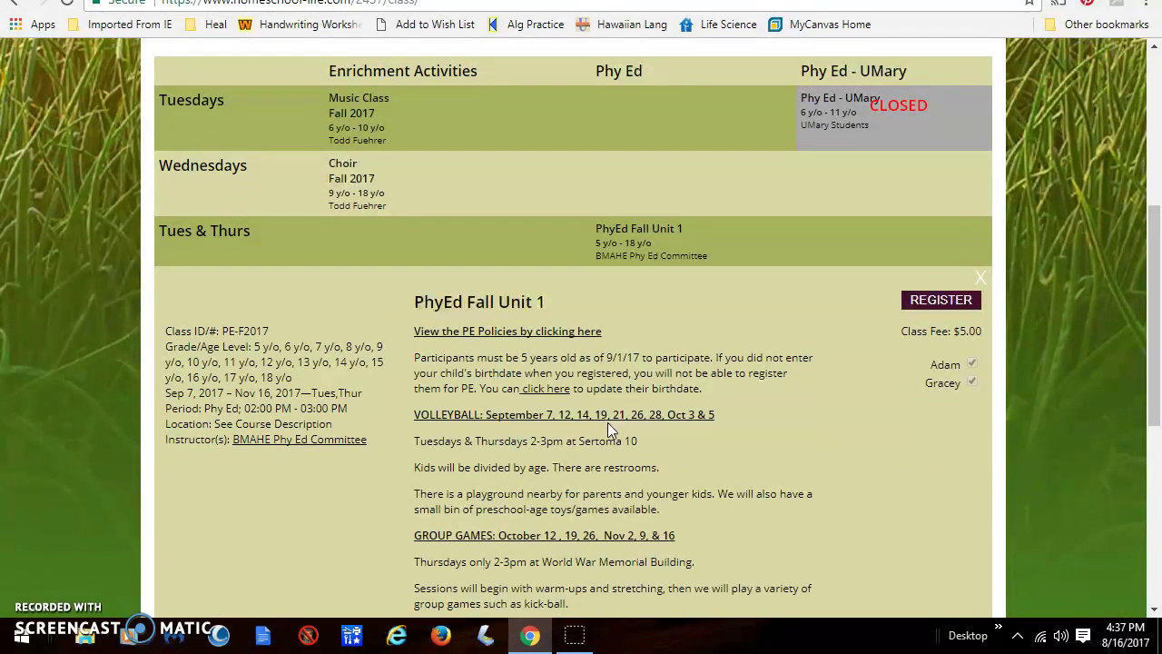
pyautogui.scroll(-1, 607, 422)
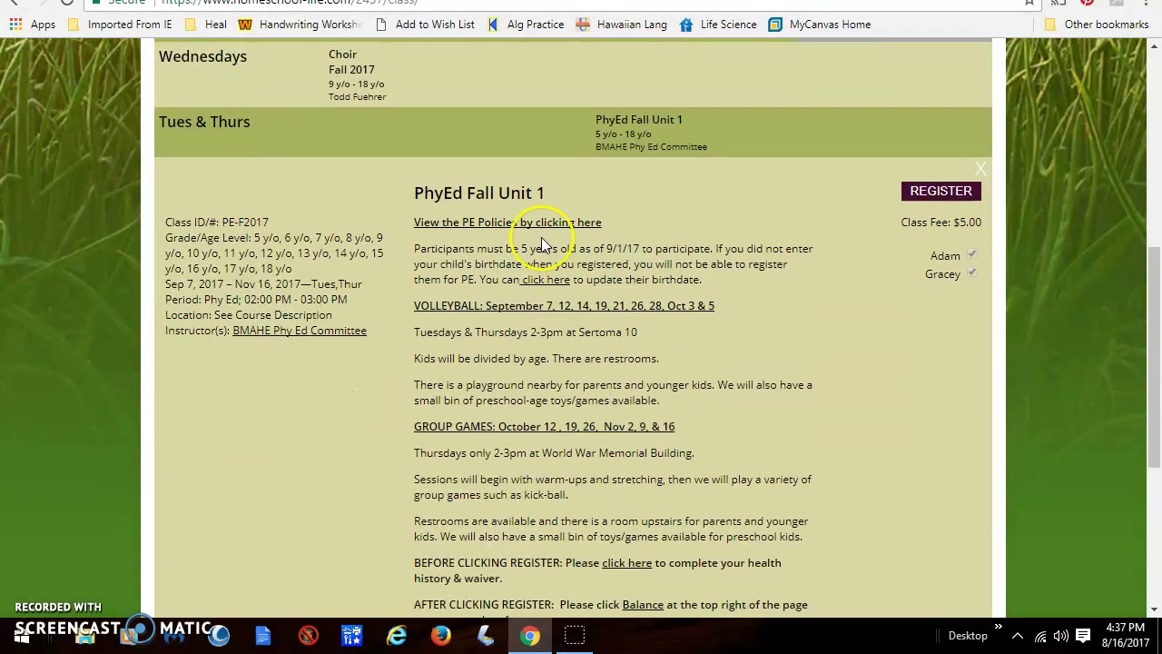
pyautogui.click(537, 227)
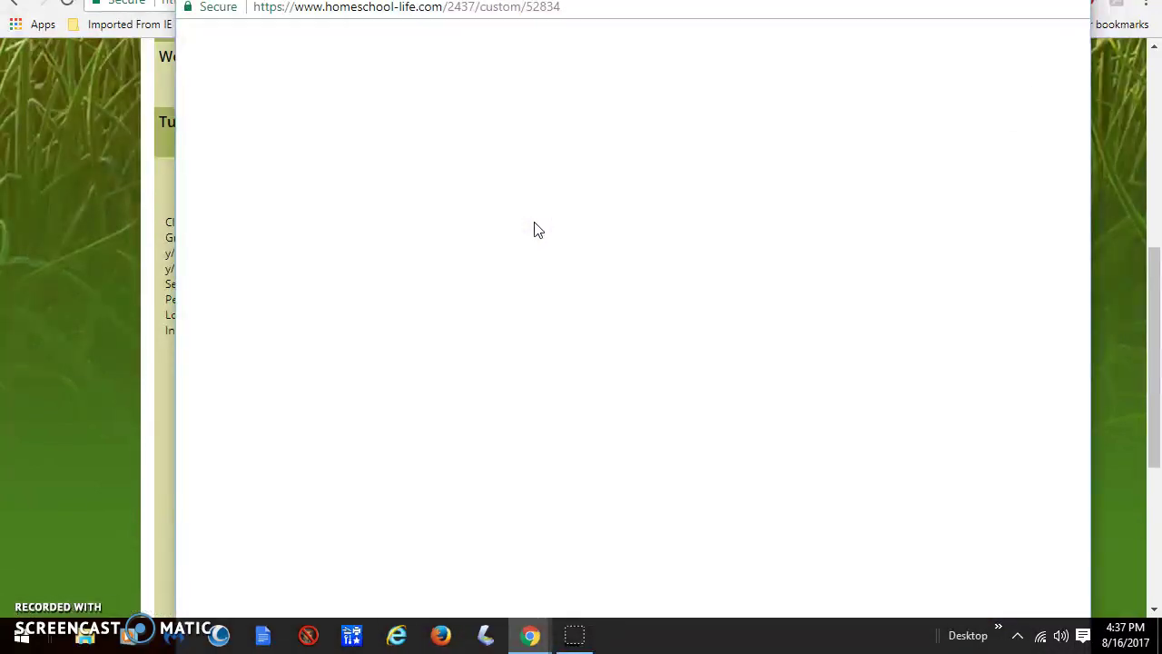
pyautogui.scroll(-5, 537, 231)
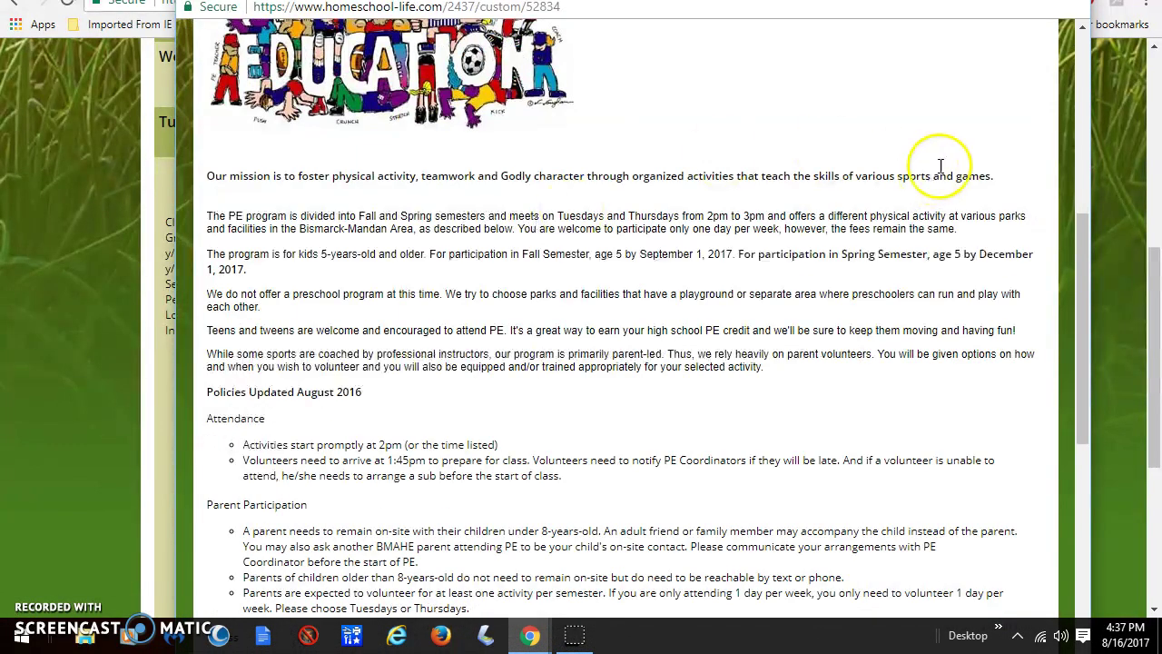
pyautogui.press('Escape')
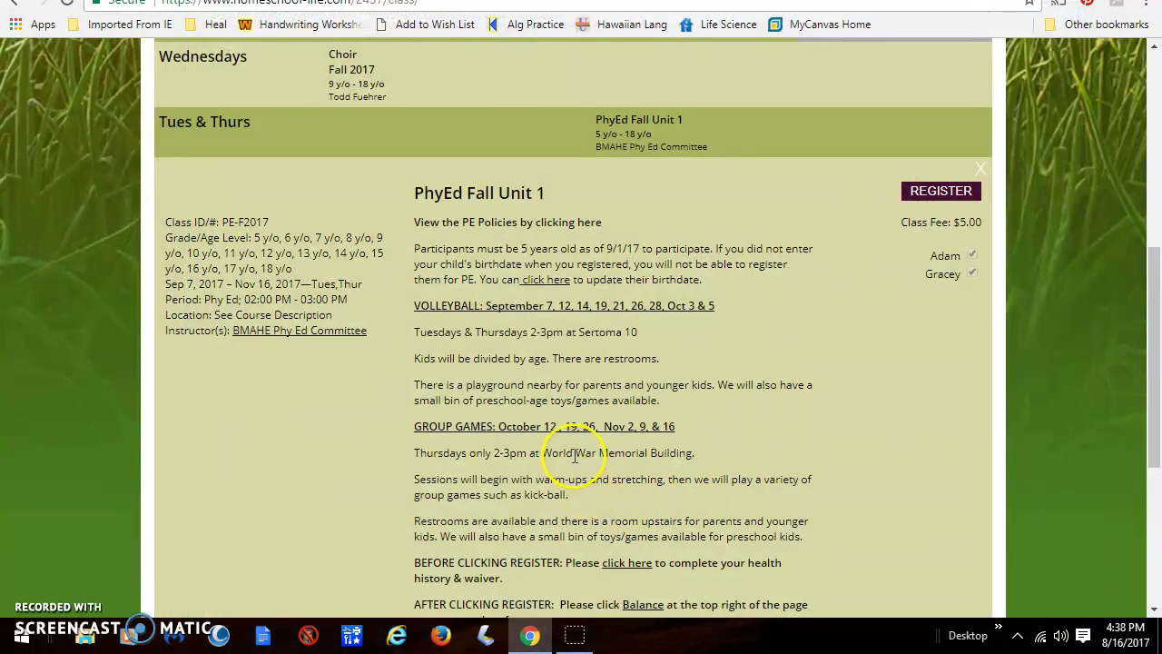
pyautogui.scroll(-2, 540, 486)
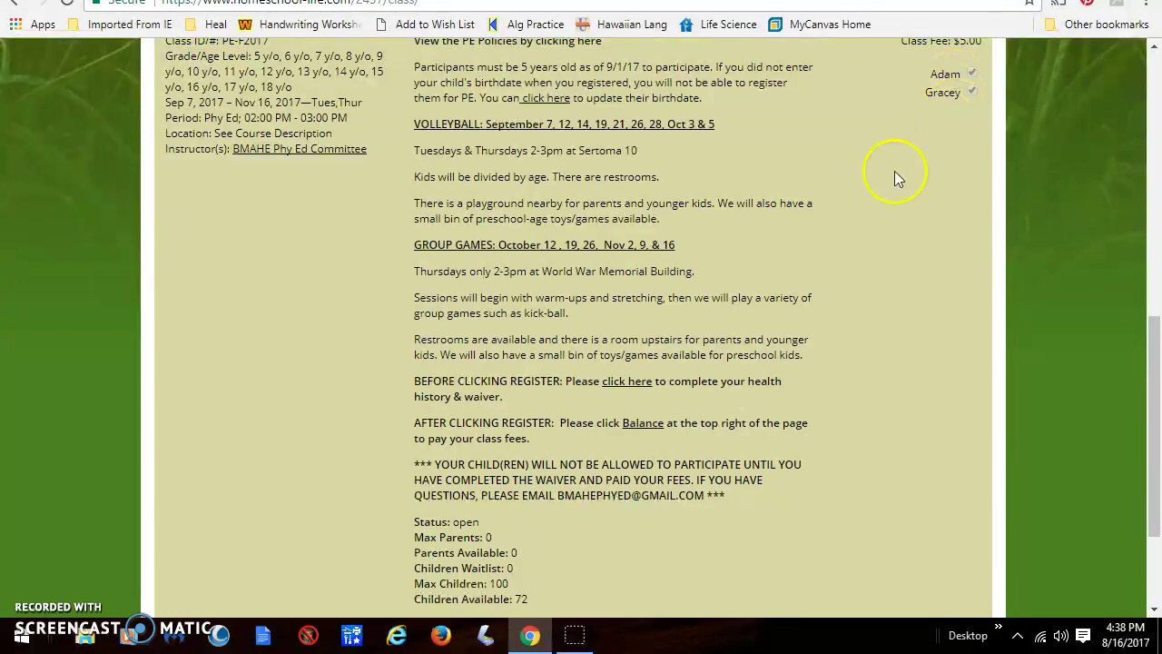
pyautogui.click(643, 390)
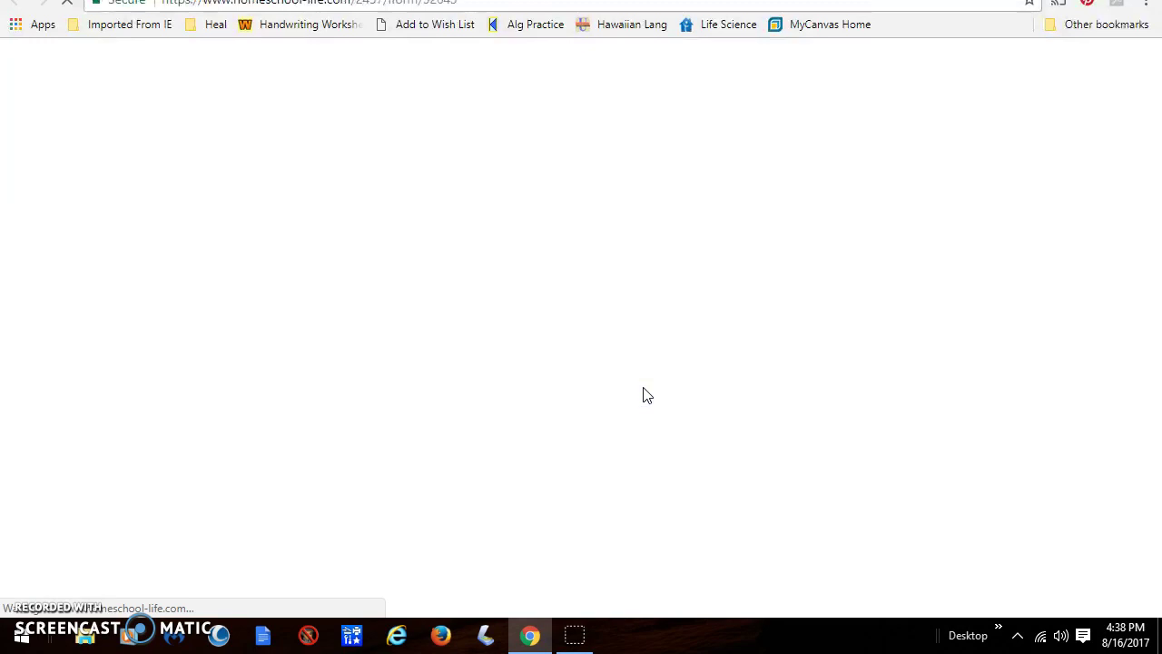
# Review the Phy Ed waiver, health and volunteer sections unfilled, then return to the class page.
pyautogui.scroll(-6, 647, 395)
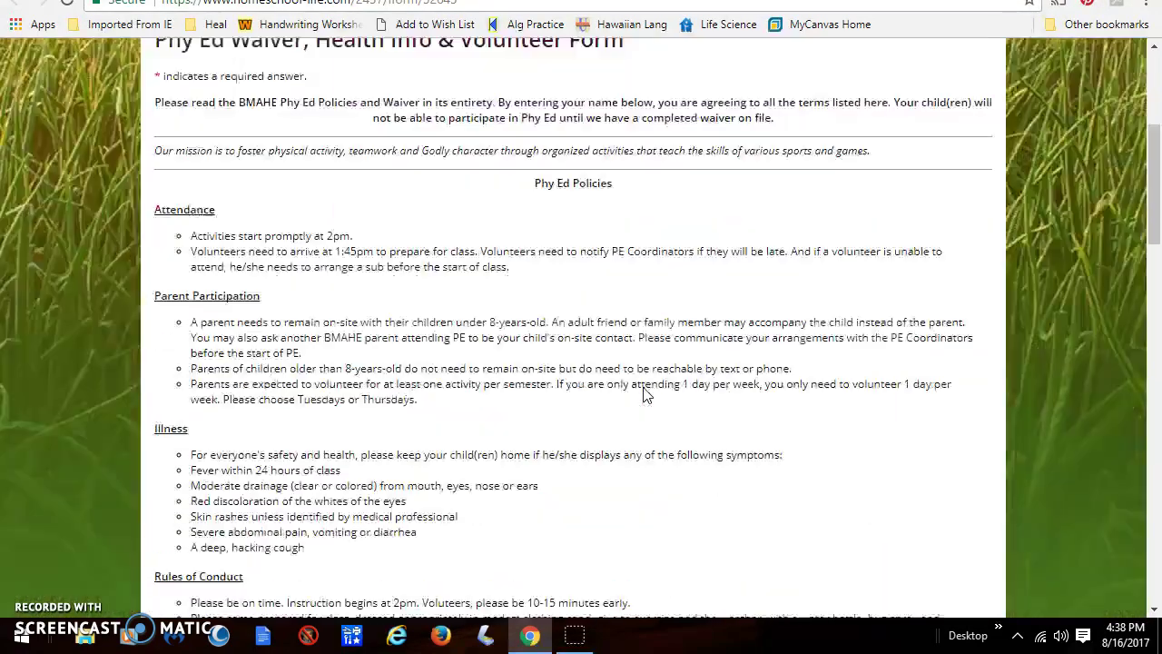
pyautogui.scroll(-7, 647, 395)
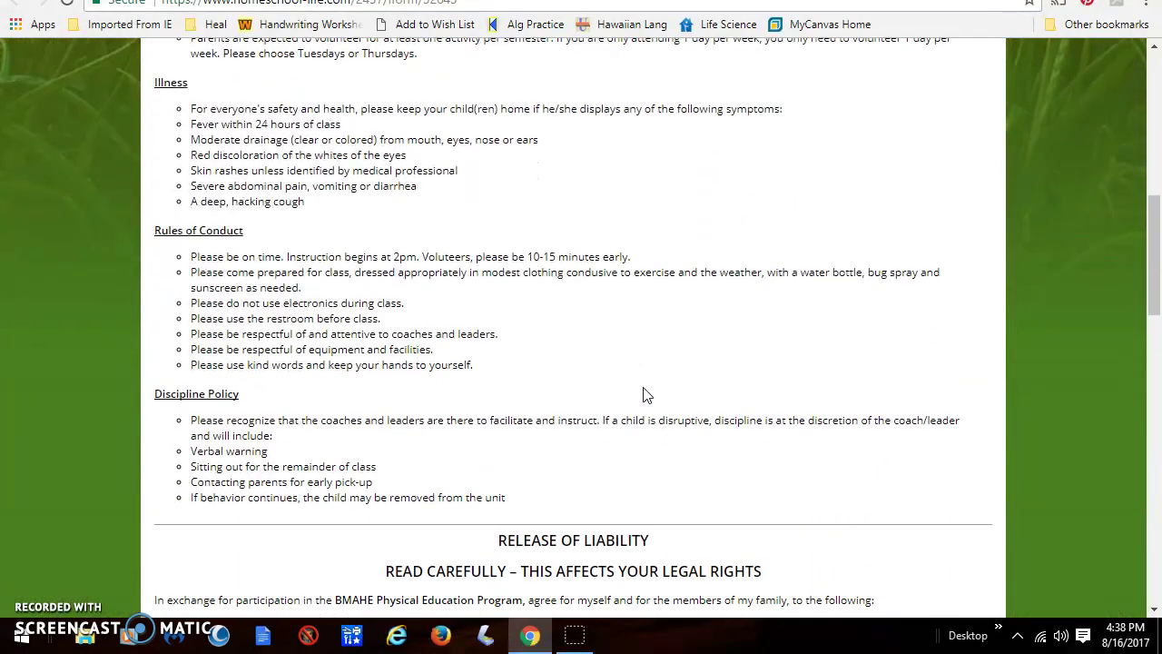
pyautogui.scroll(-3, 643, 395)
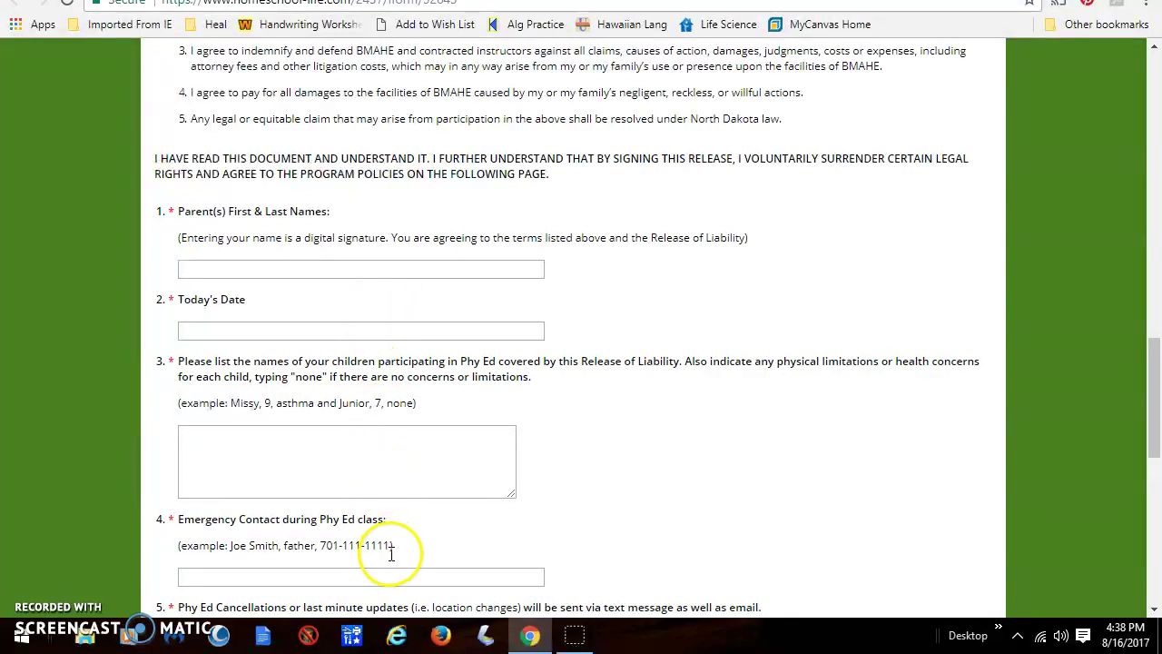
pyautogui.scroll(-4, 390, 341)
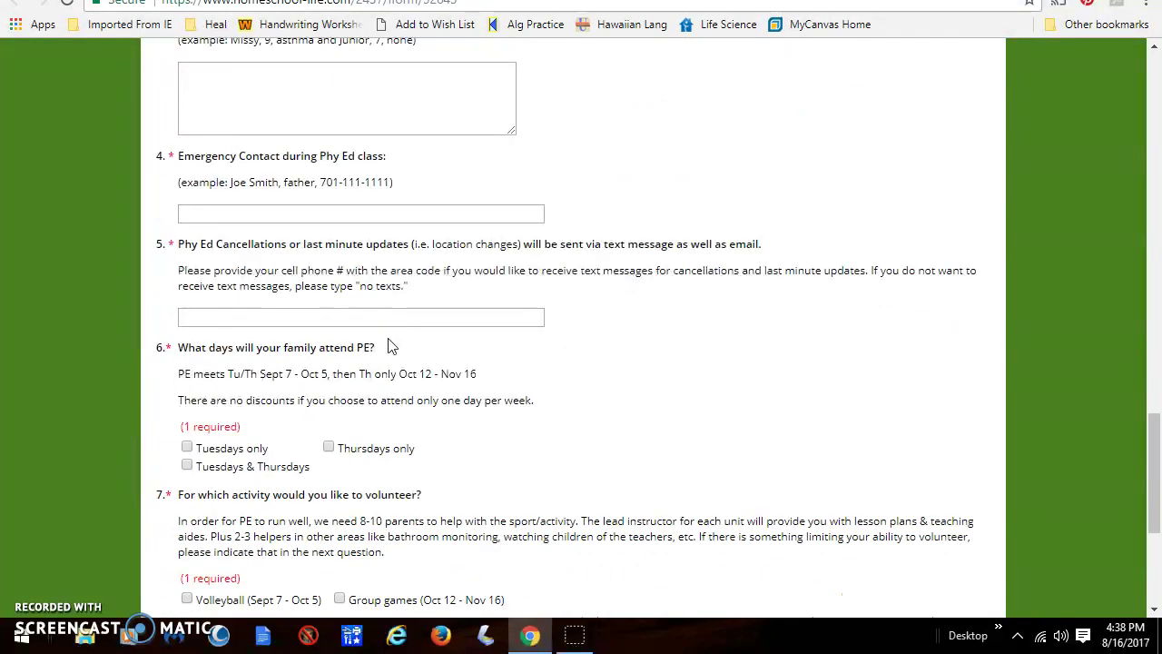
pyautogui.scroll(-1, 390, 346)
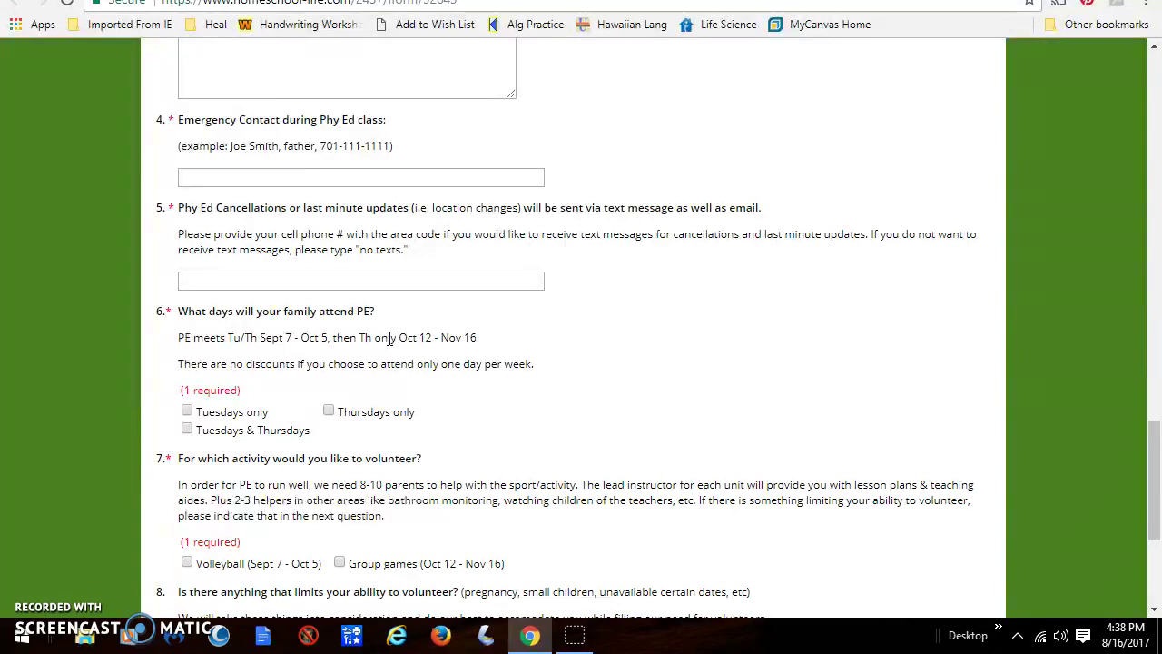
pyautogui.scroll(-1, 391, 337)
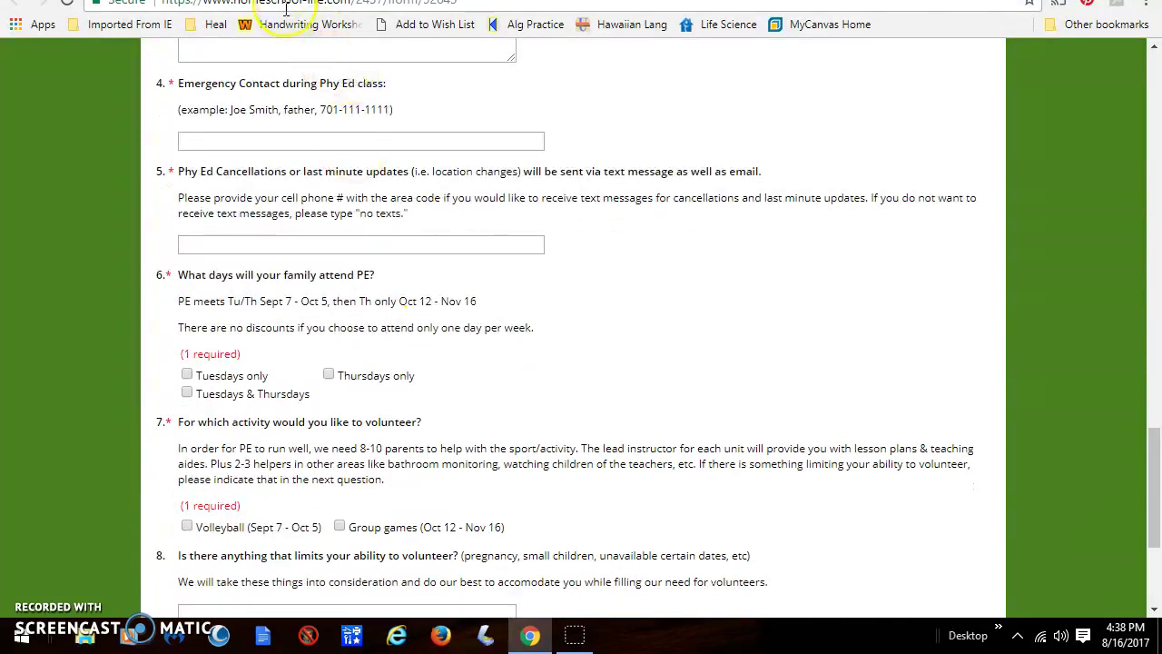
pyautogui.hotkey('alt', 'Left')
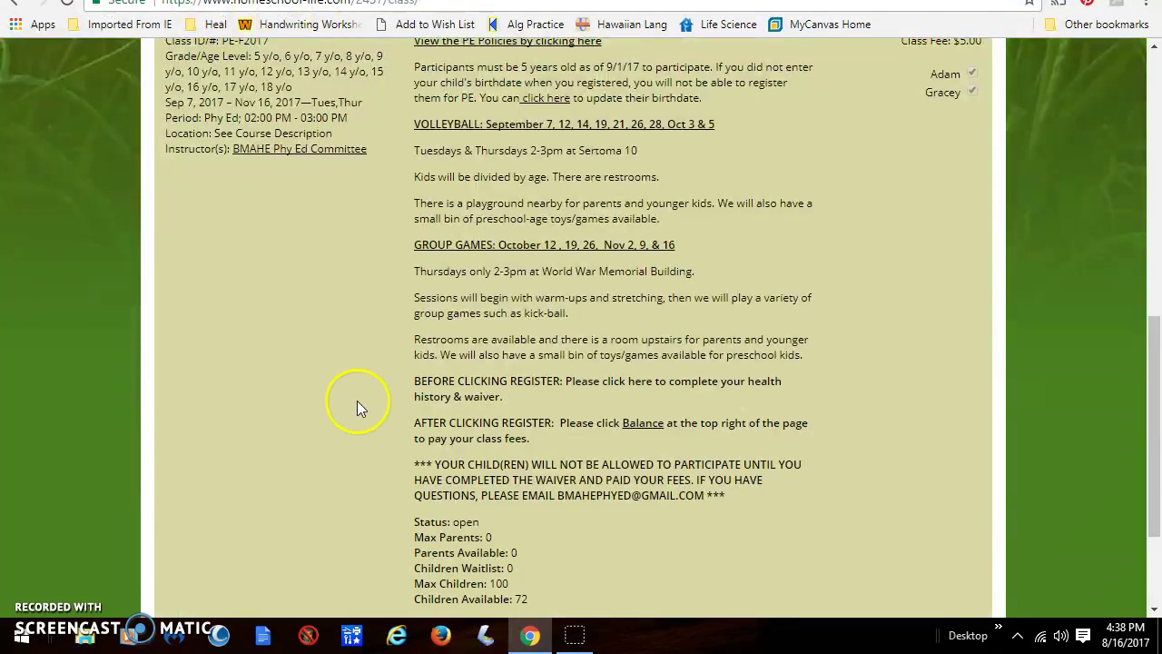
pyautogui.scroll(1, 399, 456)
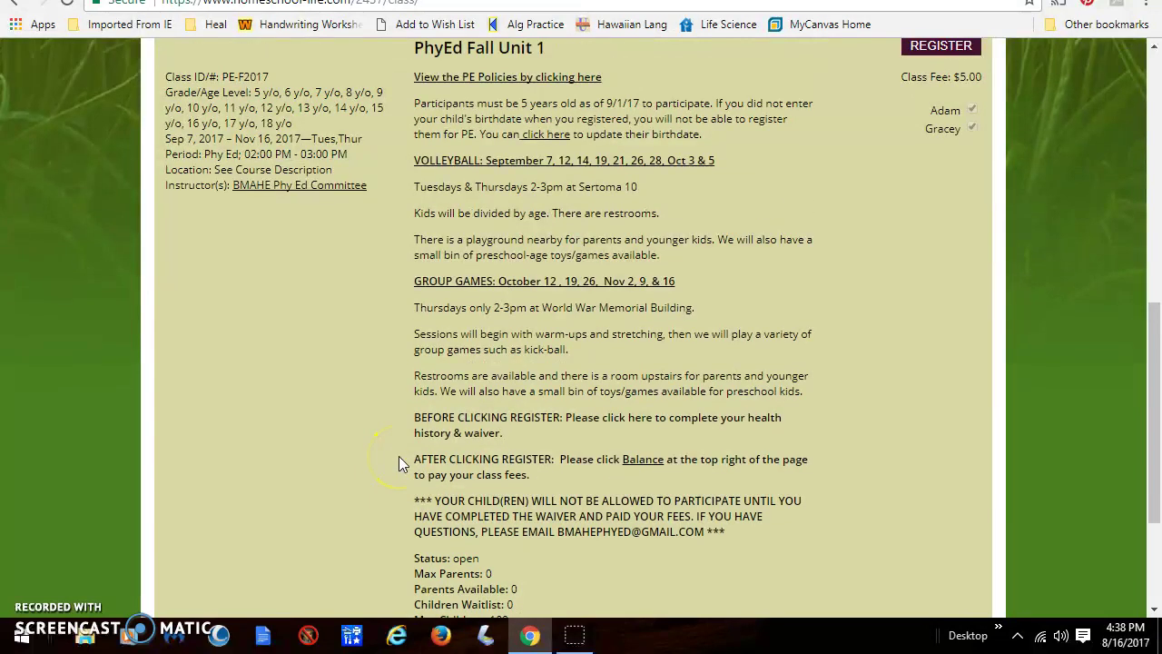
pyautogui.scroll(-5, 398, 456)
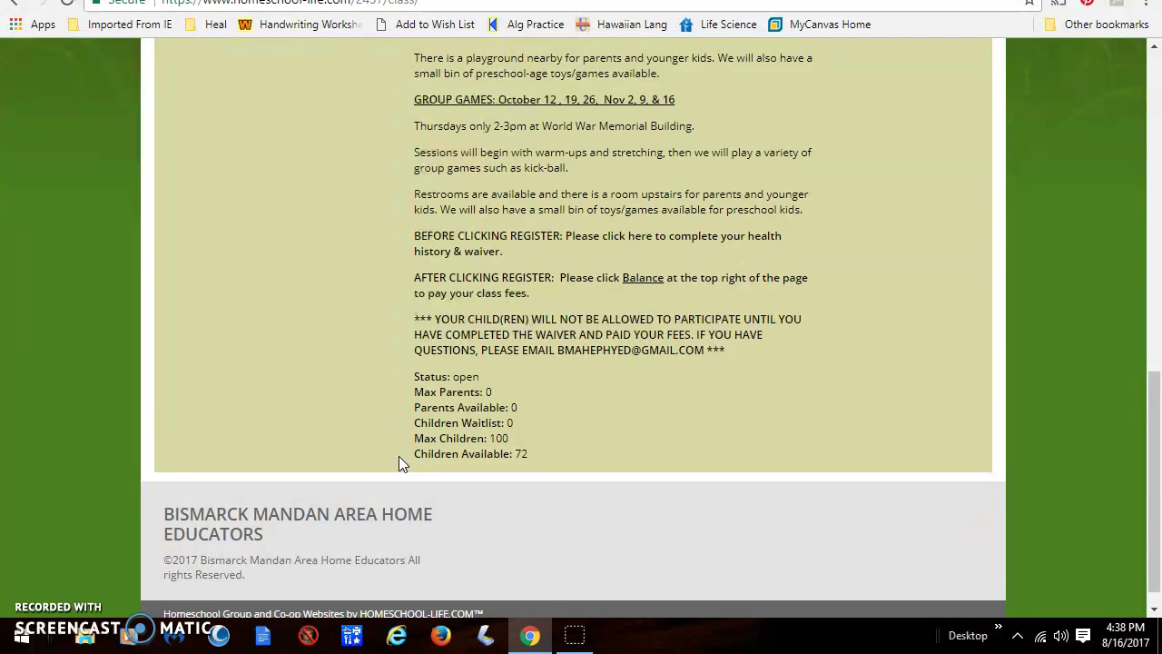
pyautogui.scroll(5, 398, 456)
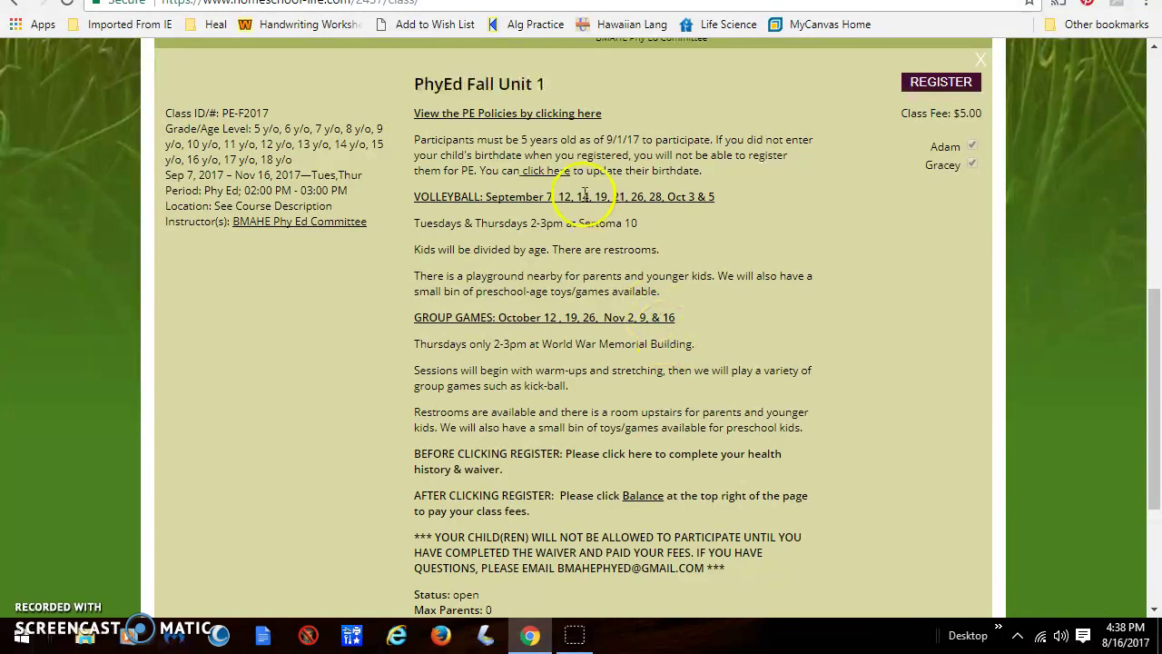
pyautogui.click(980, 60)
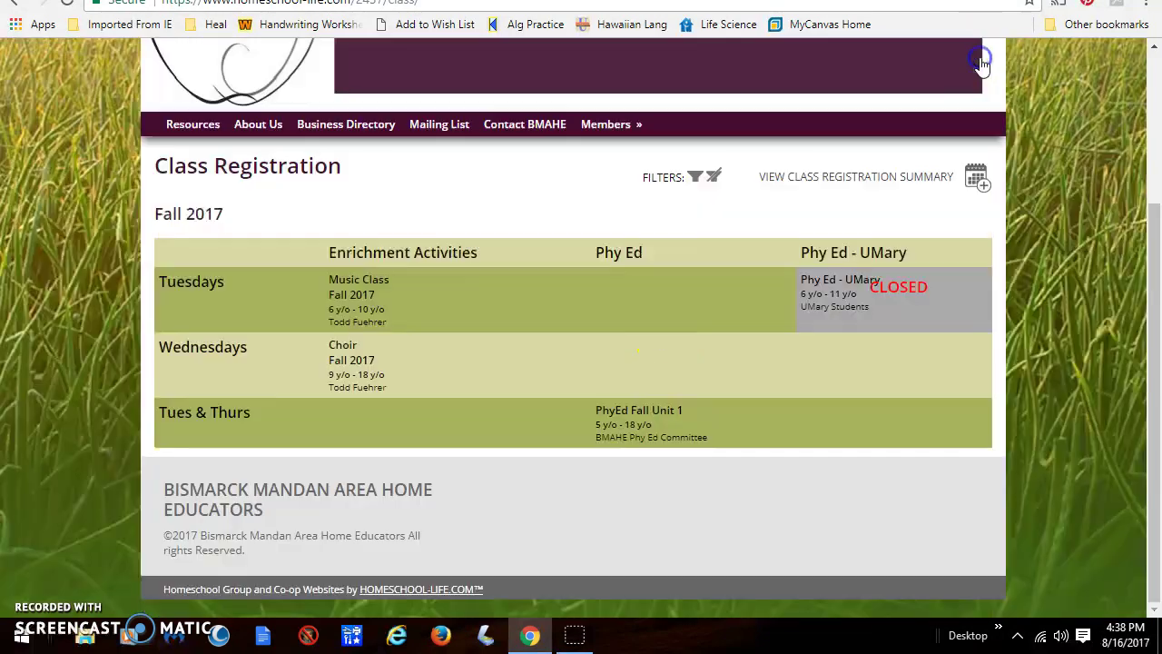
pyautogui.click(880, 299)
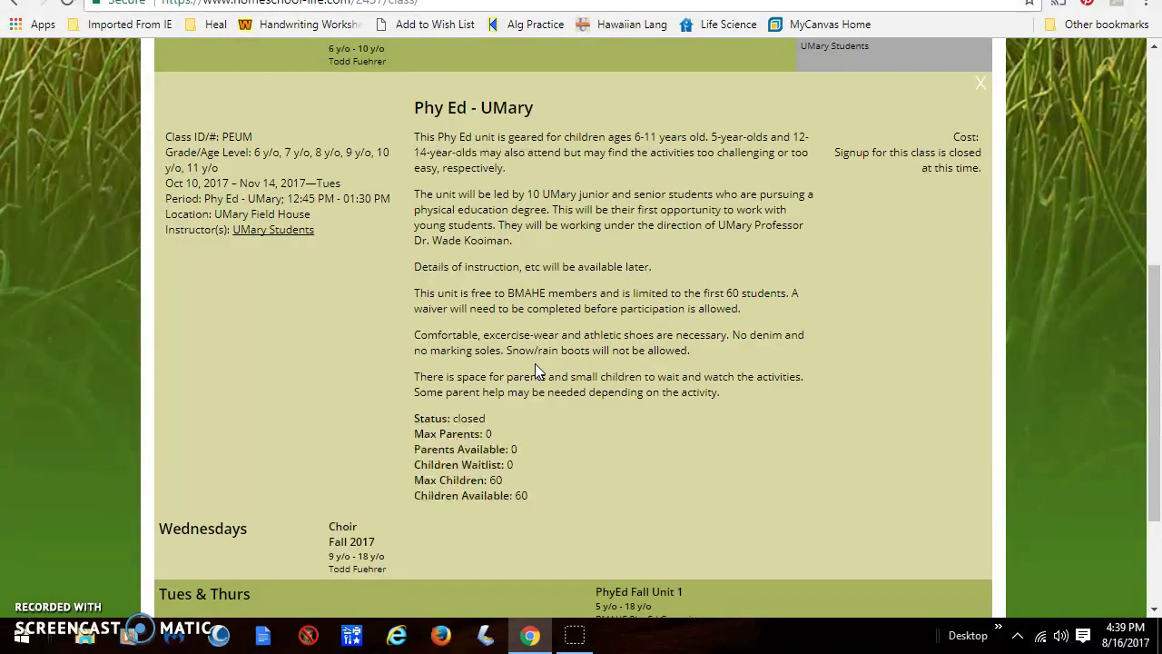
pyautogui.scroll(3, 534, 363)
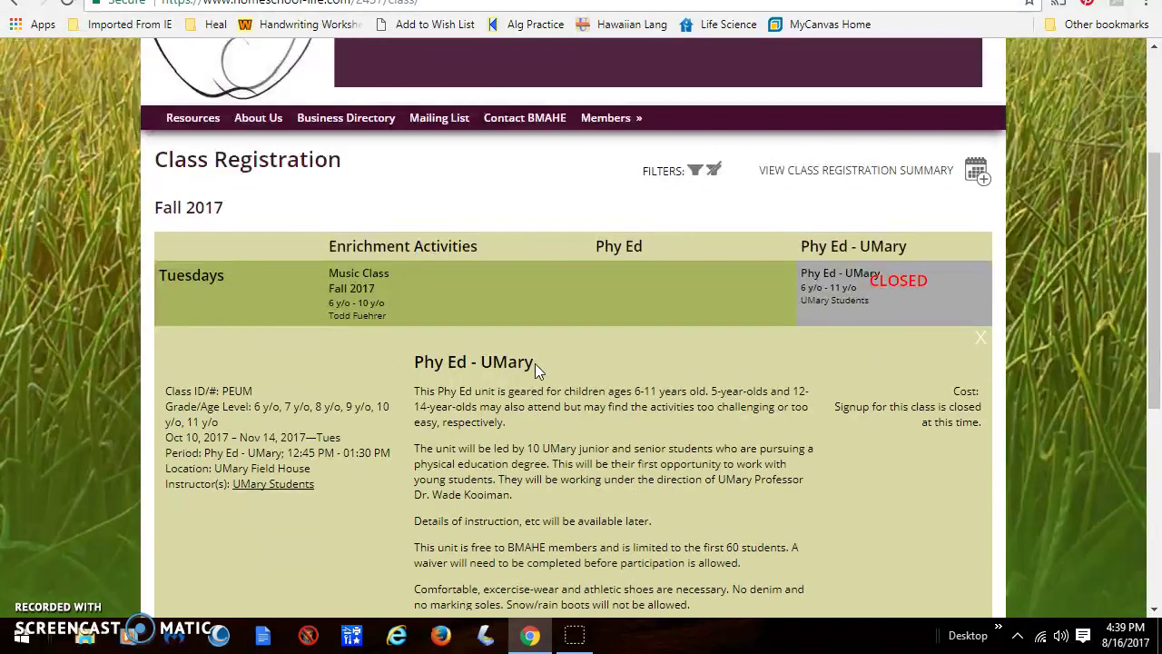
pyautogui.click(964, 347)
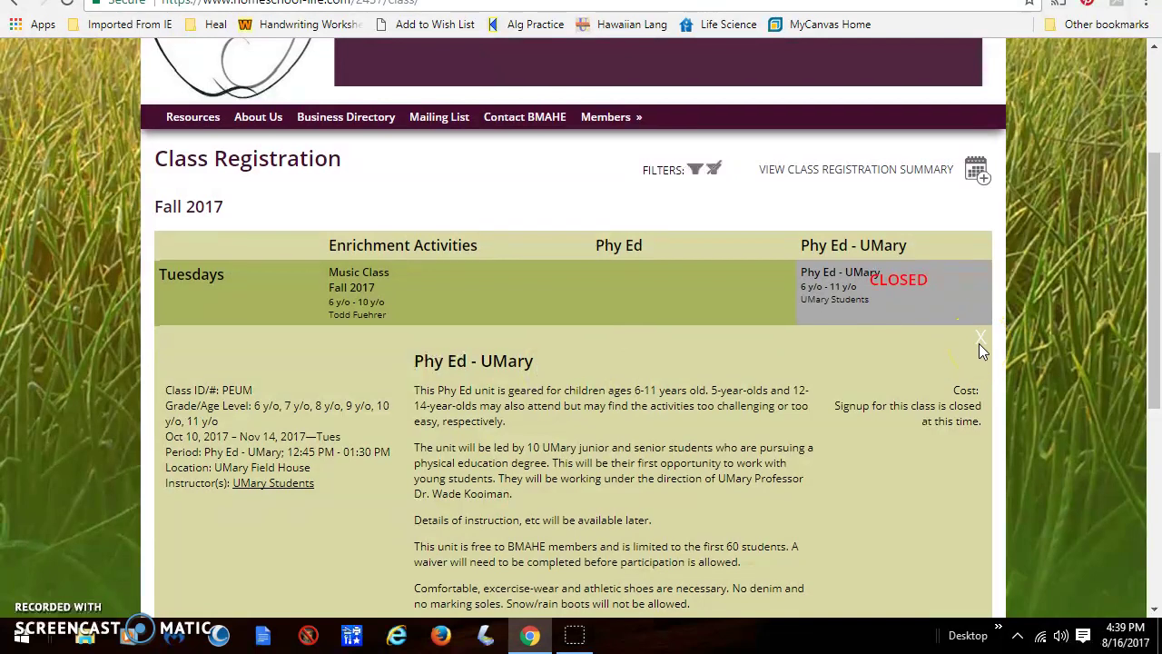
pyautogui.scroll(-2, 978, 343)
pyautogui.scroll(-1, 980, 343)
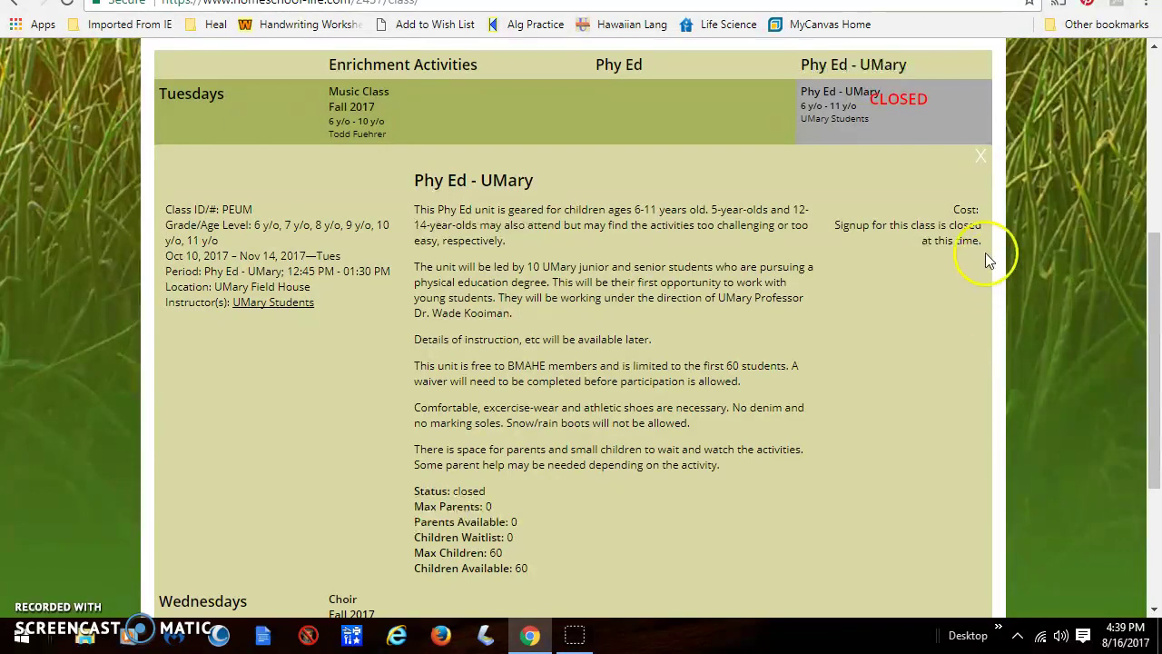
pyautogui.click(981, 166)
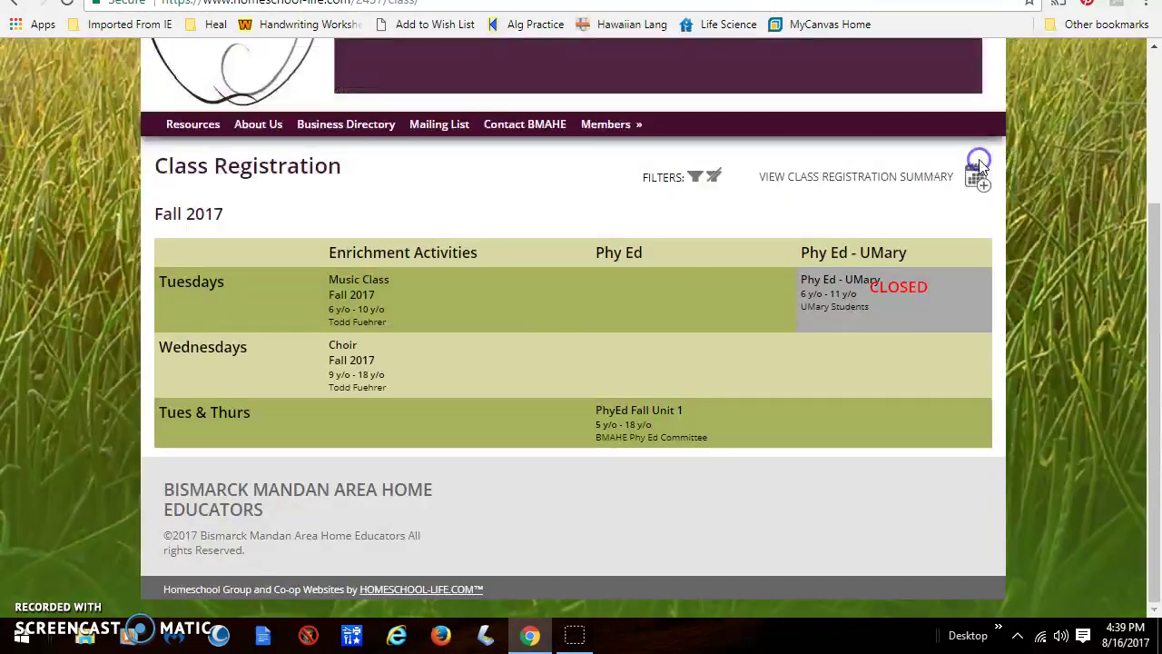
pyautogui.click(766, 485)
pyautogui.scroll(3, 764, 483)
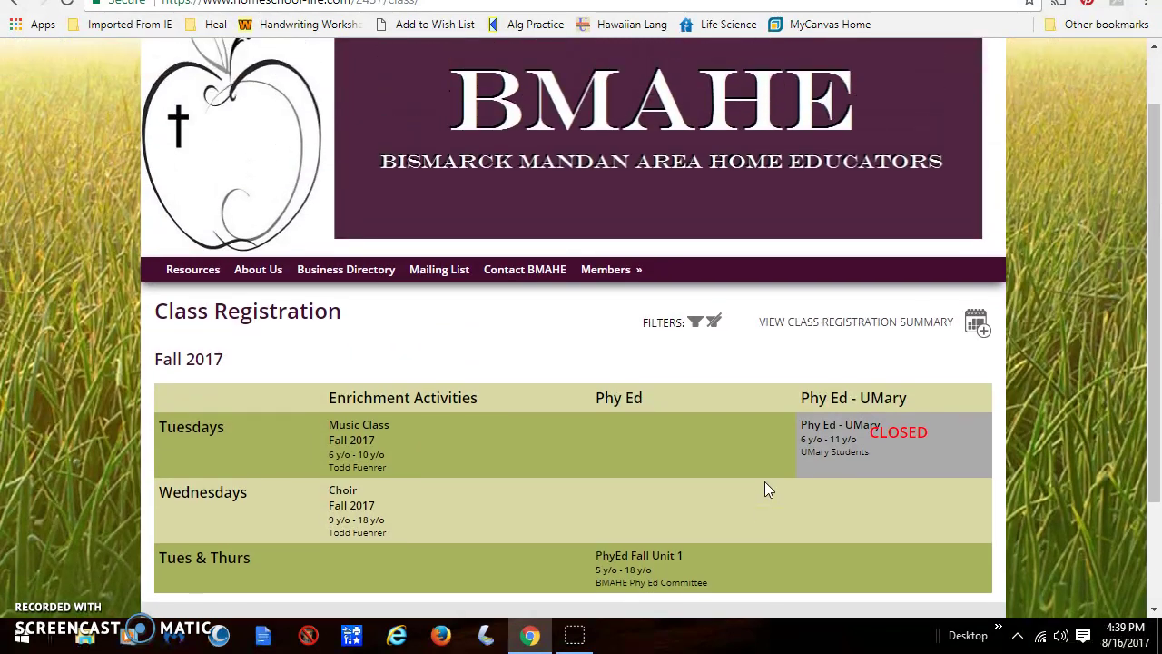
pyautogui.scroll(-1, 765, 482)
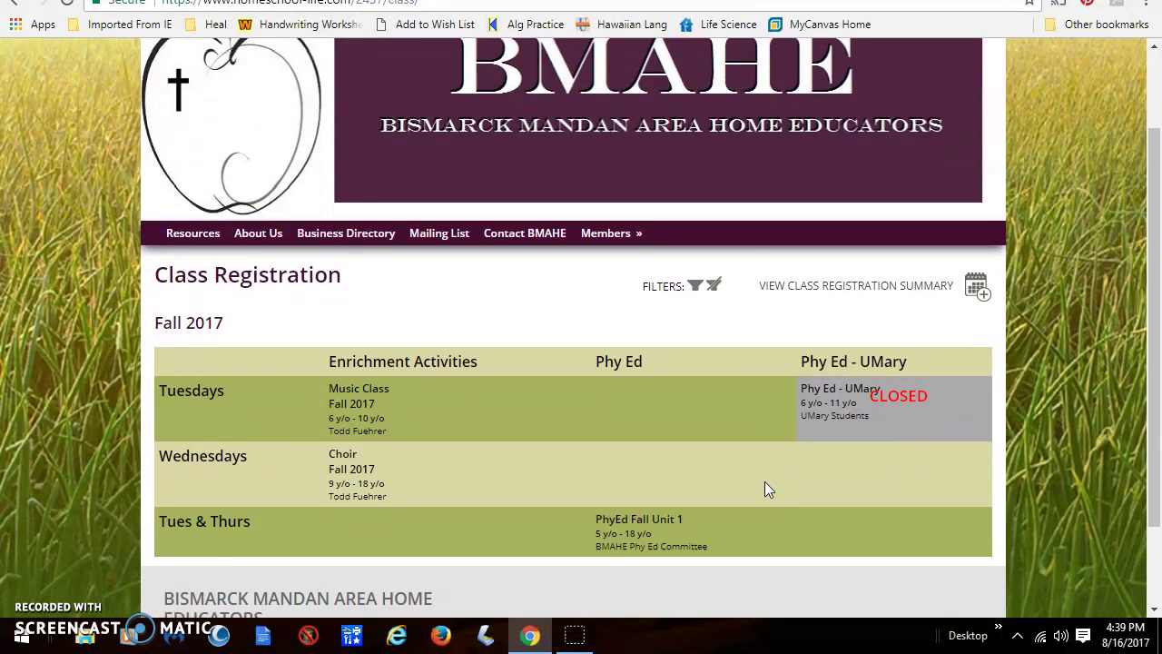
pyautogui.scroll(1, 764, 481)
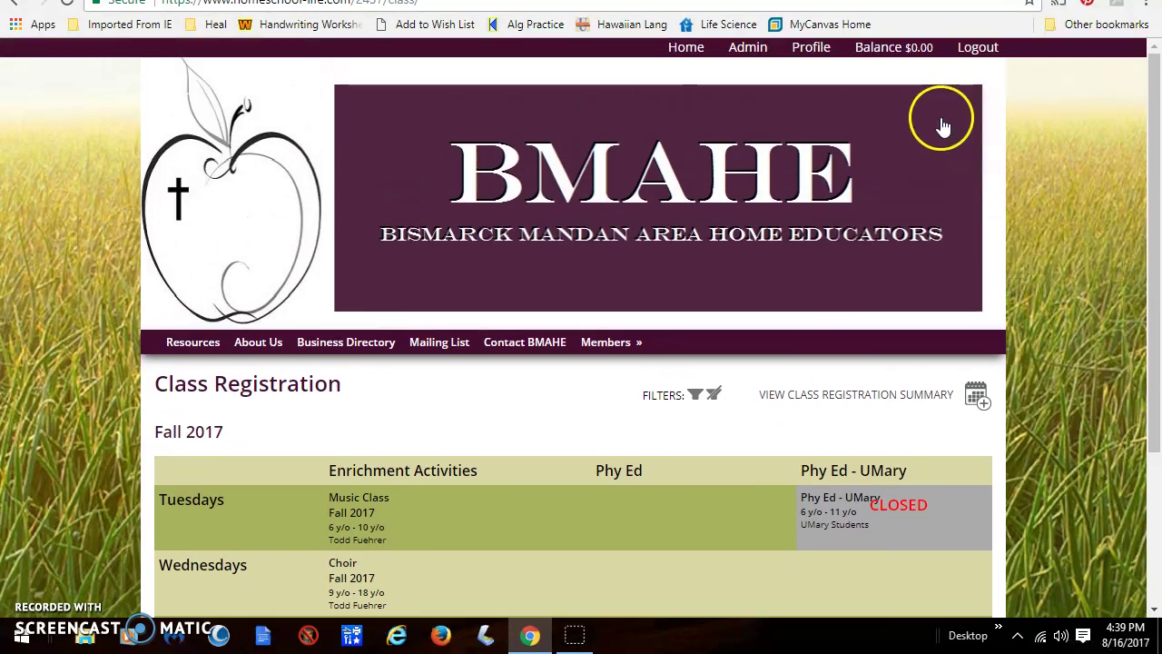
# Open Accounting from Balance and review the FY2018 invoices totalling $45.00 paid.
pyautogui.click(888, 68)
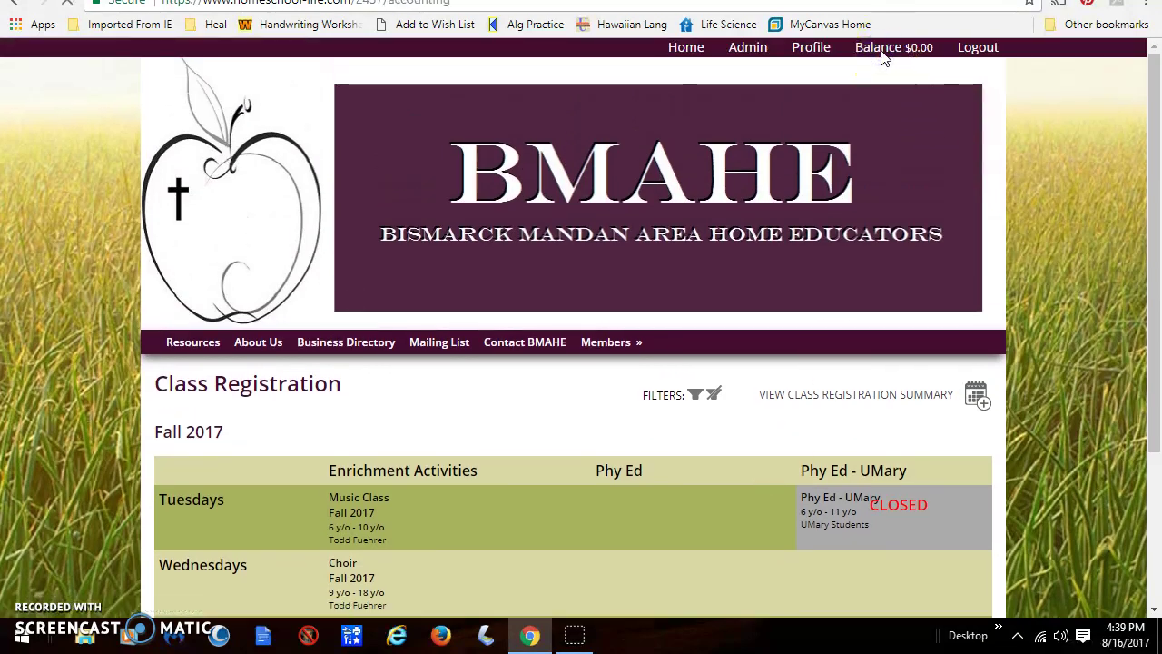
pyautogui.scroll(-2, 882, 56)
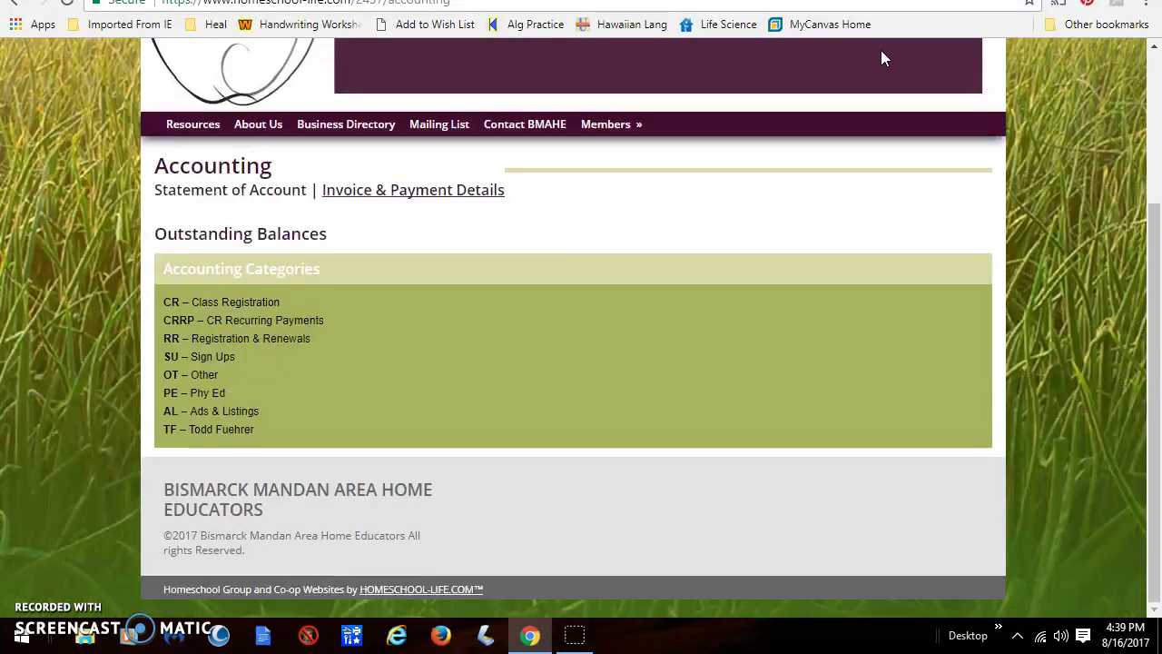
pyautogui.click(386, 192)
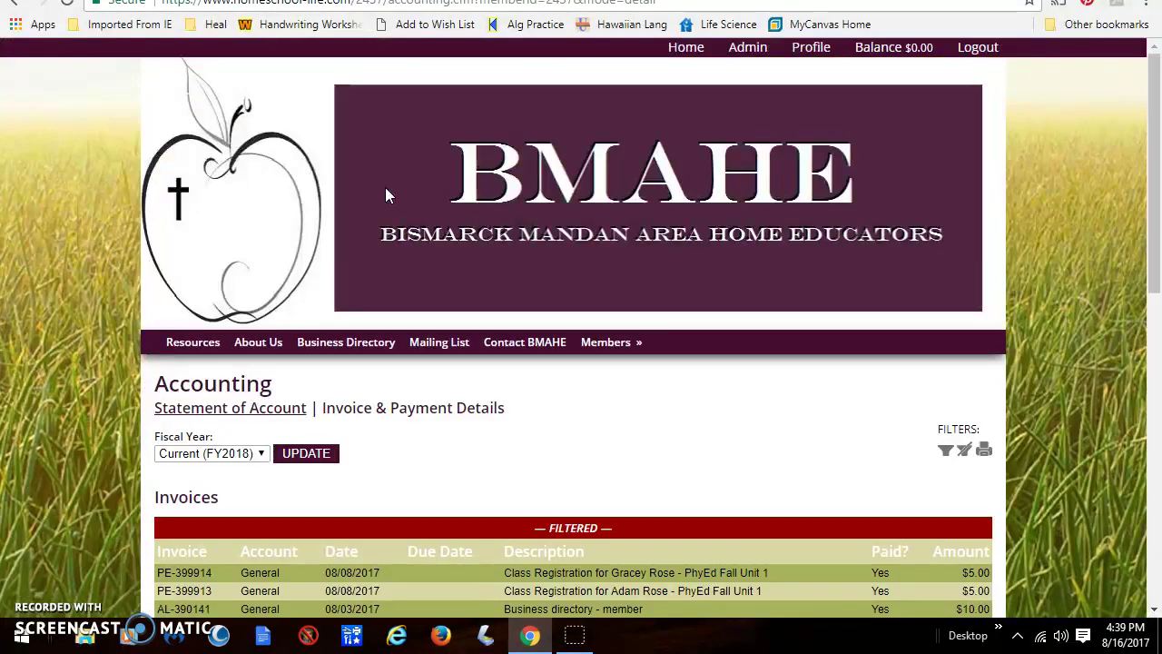
pyautogui.scroll(-1, 386, 192)
pyautogui.scroll(-1, 386, 195)
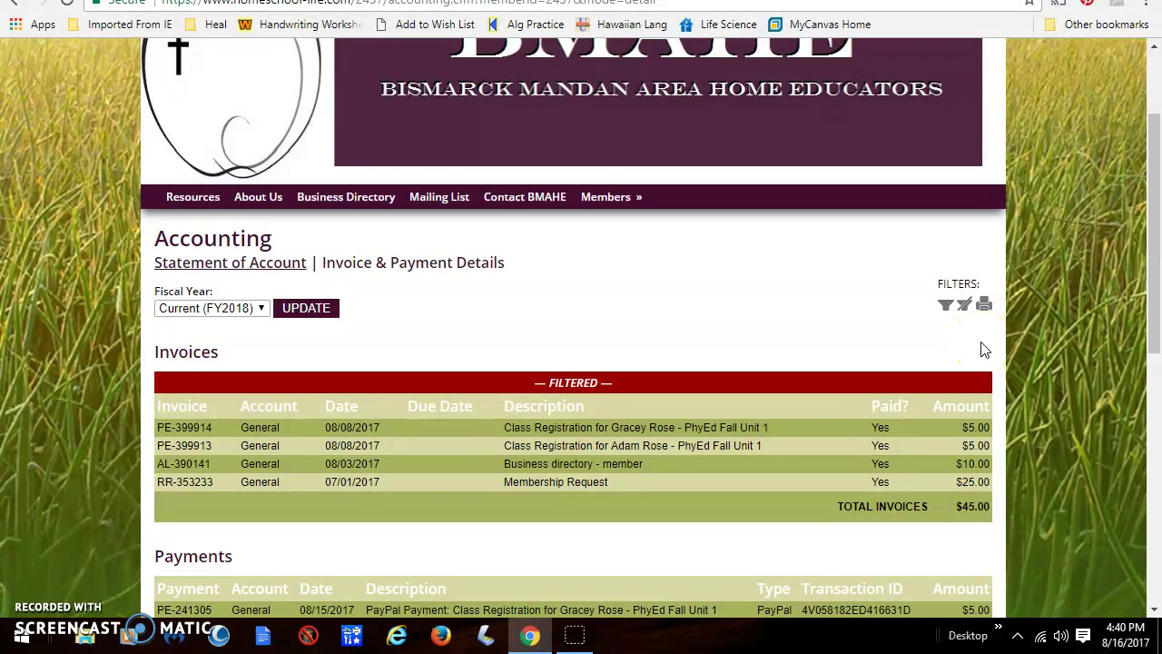
pyautogui.click(756, 342)
pyautogui.scroll(2, 755, 343)
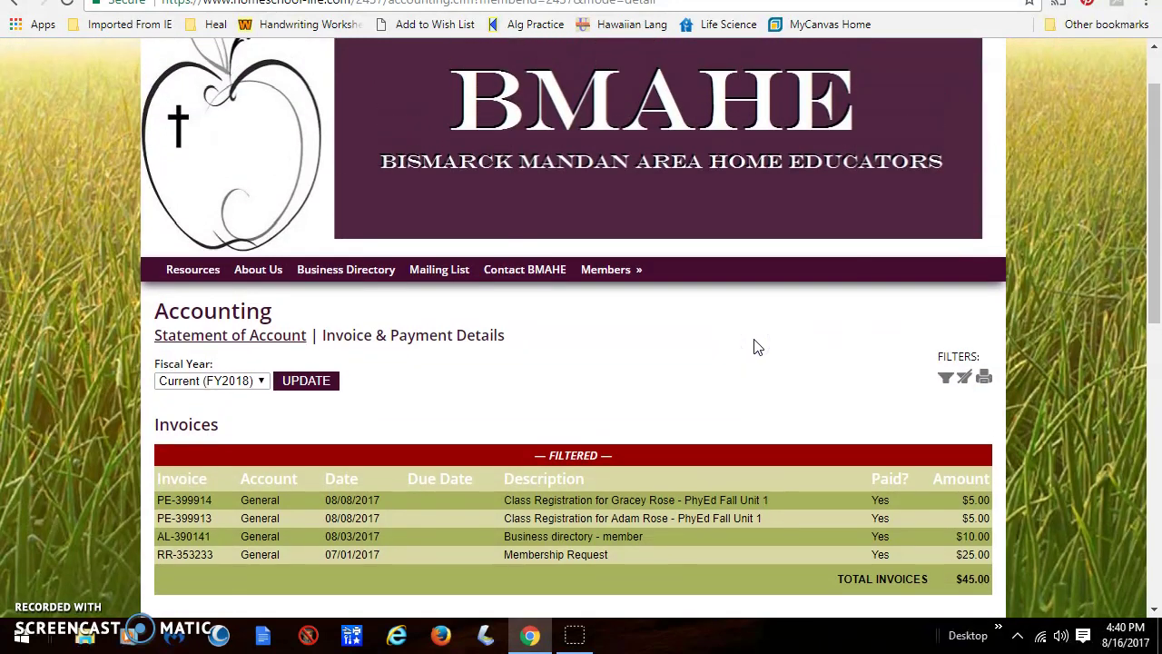
pyautogui.scroll(1, 756, 345)
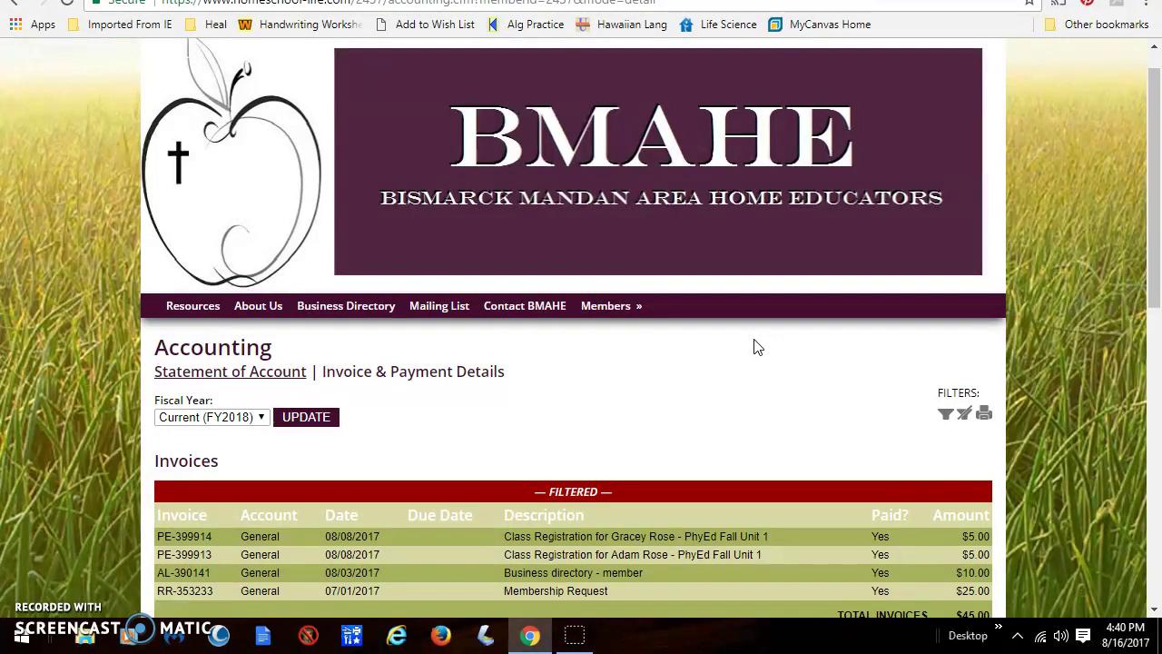
# Revisit the Fall 2017 Class Registration table, then bring up the empty Contact BMAHE form.
pyautogui.moveTo(595, 300)
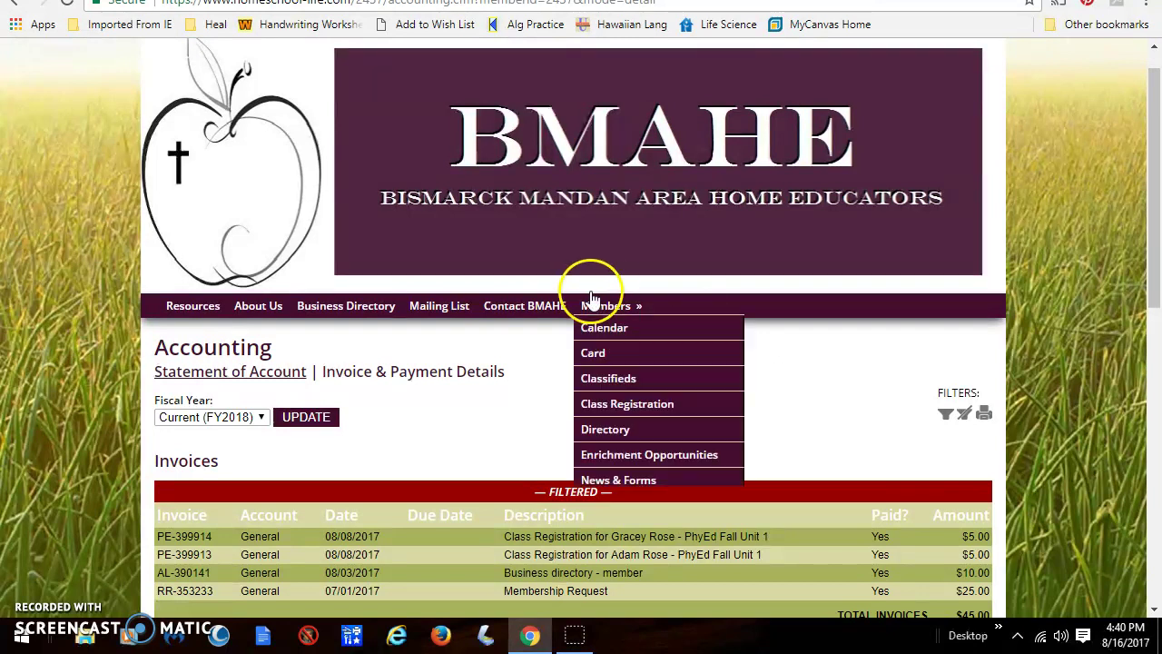
pyautogui.click(596, 406)
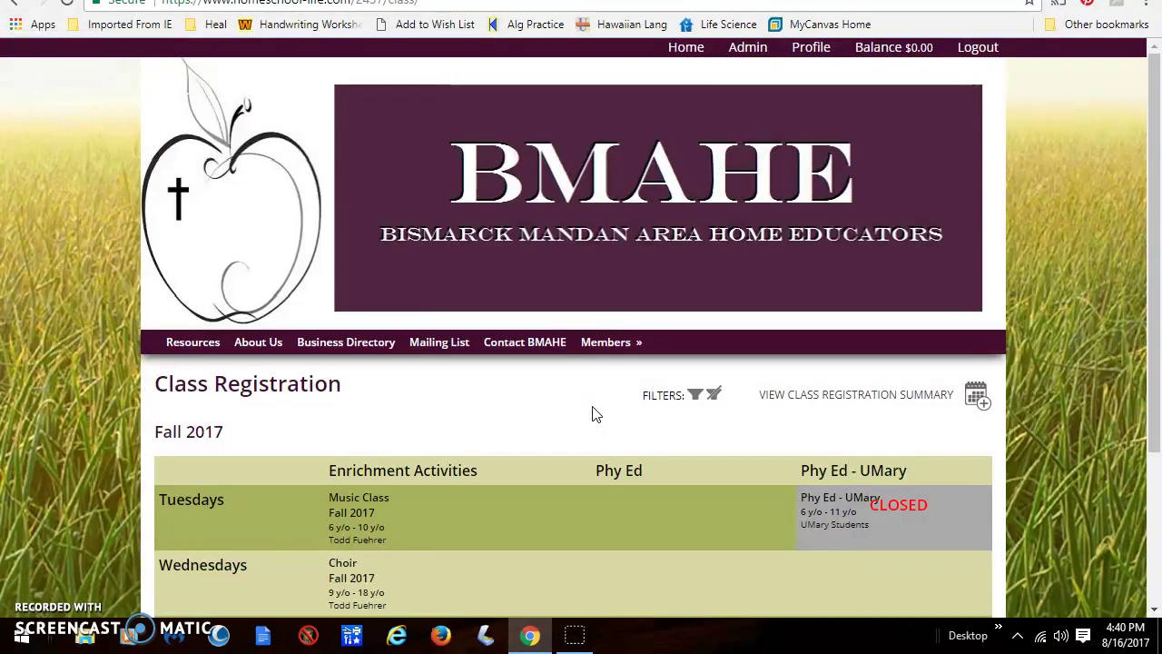
pyautogui.scroll(-3, 595, 414)
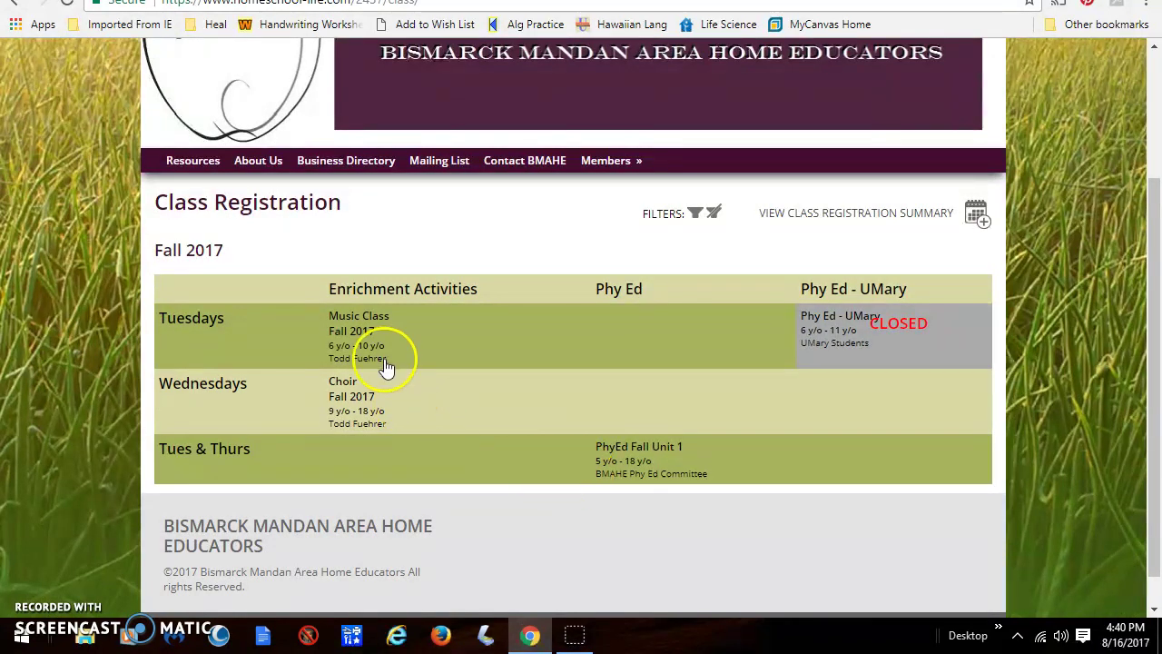
pyautogui.click(621, 479)
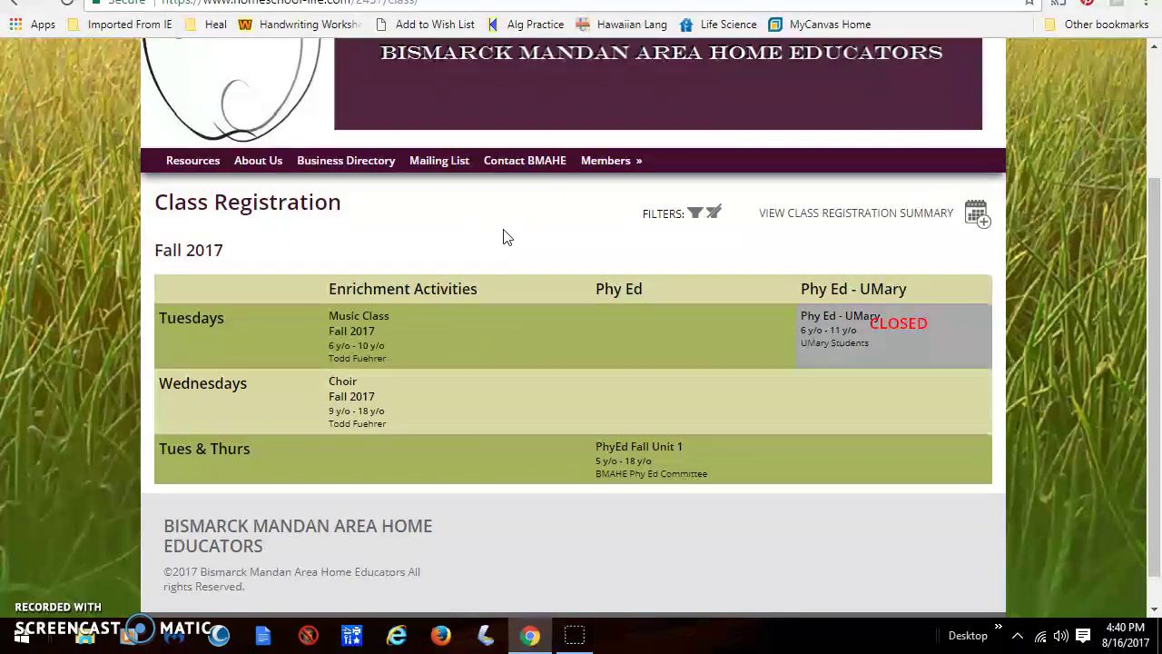
pyautogui.click(527, 161)
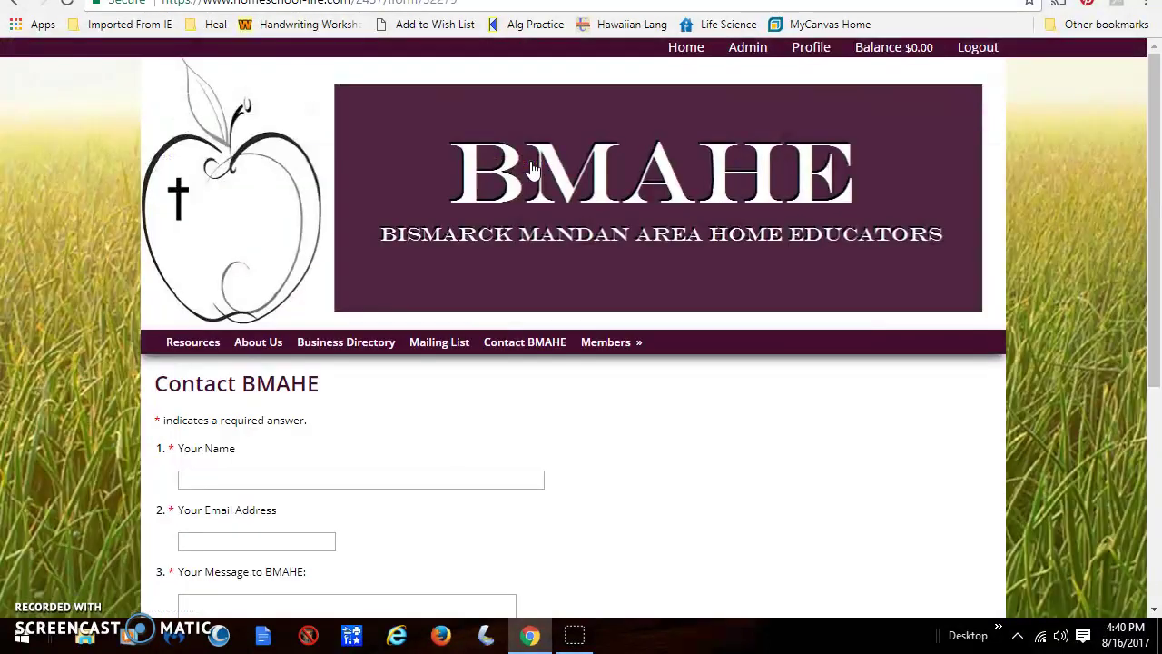
pyautogui.scroll(-3, 533, 170)
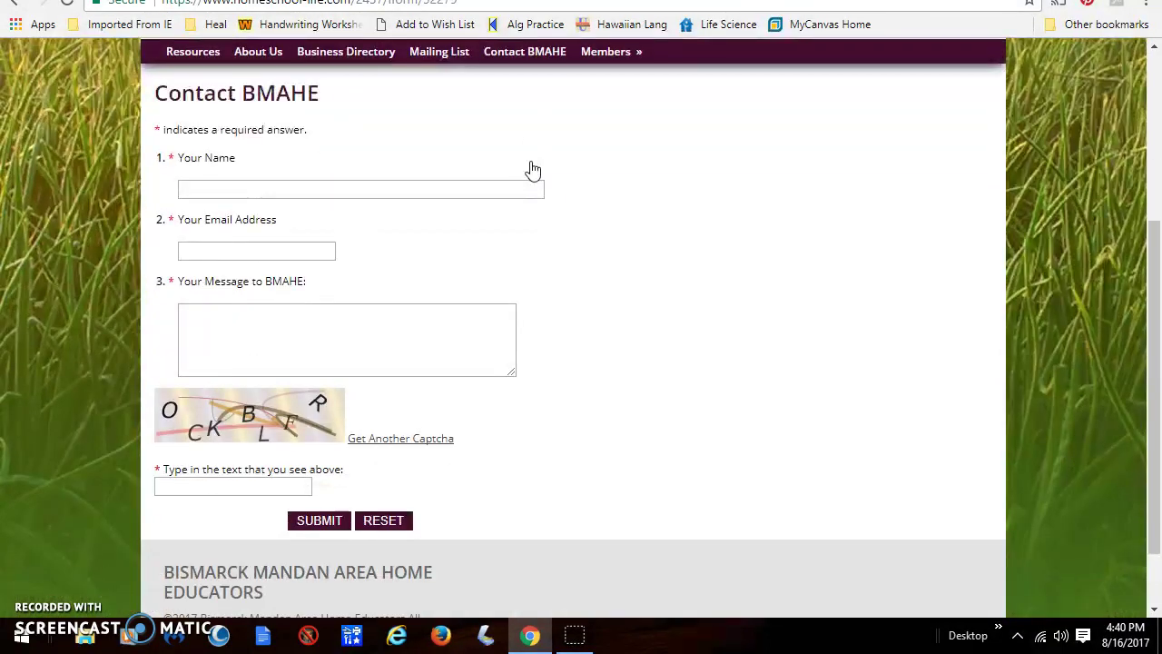